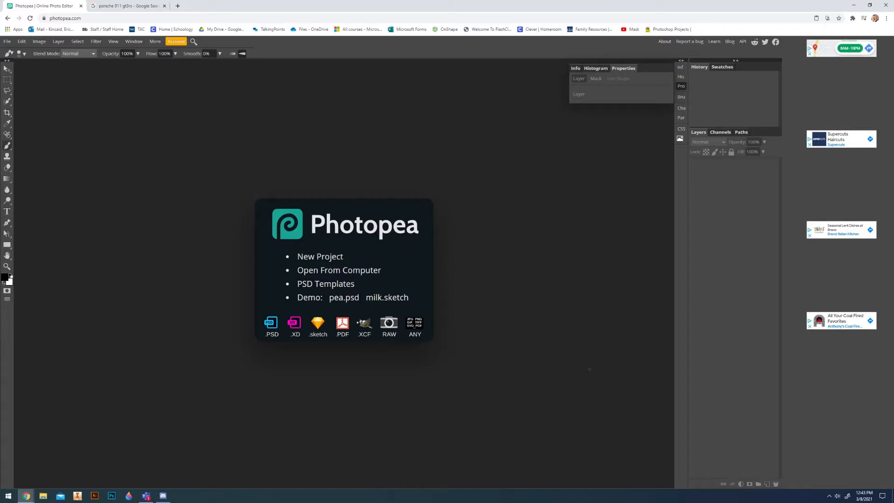
Copy the enlarged photo of the white Porsche 911 GT3 RS from the Google image results and return to Photopea
{"action": "left_click", "coordinate": [128, 6]}
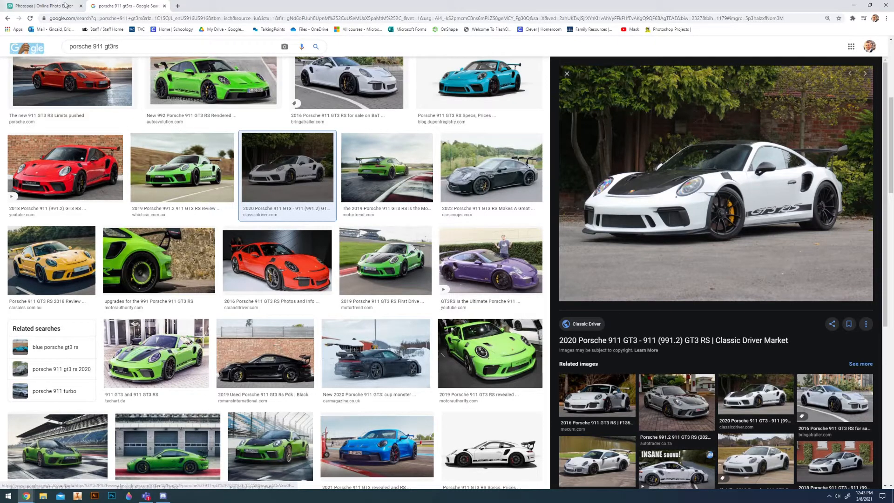
{"action": "right_click", "coordinate": [706, 219]}
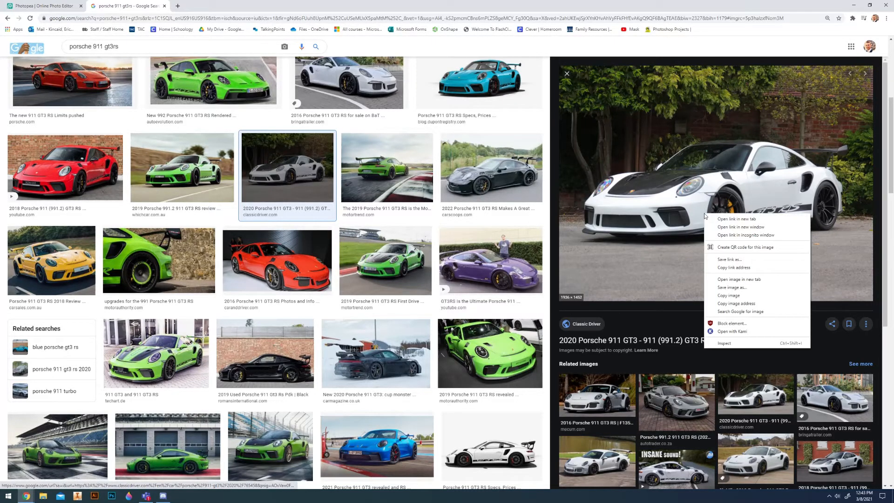
{"action": "left_click", "coordinate": [730, 300]}
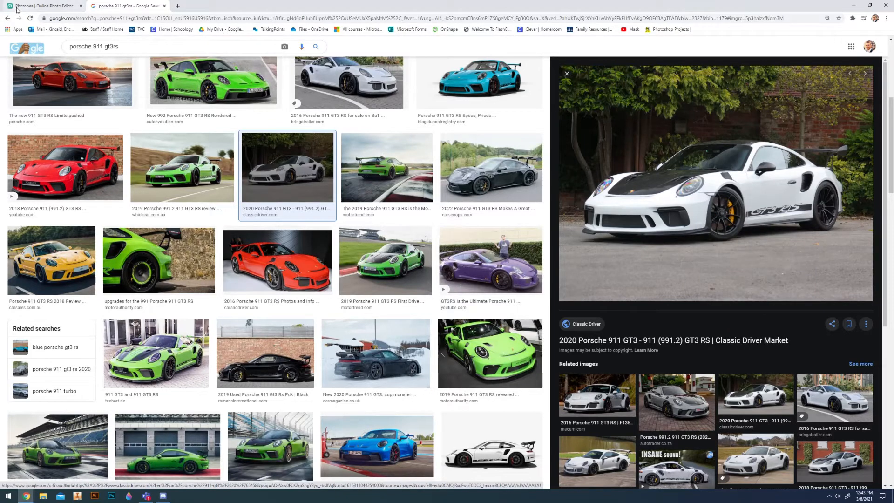
{"action": "left_click", "coordinate": [44, 6]}
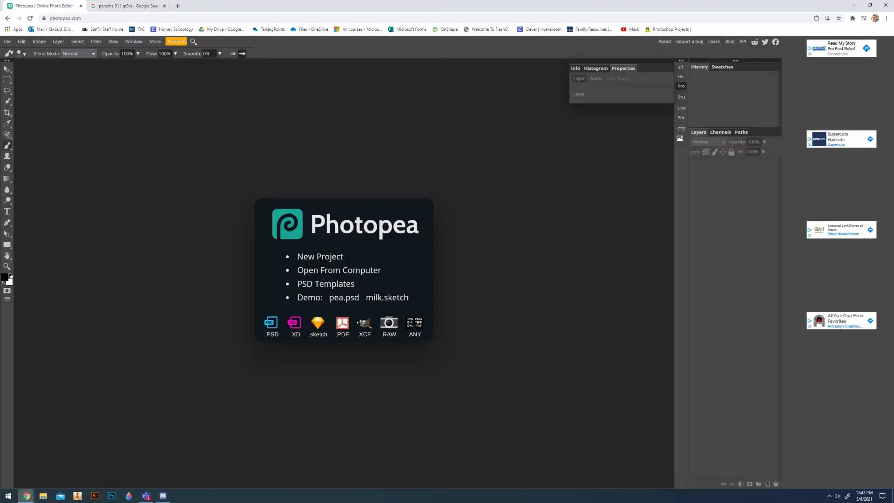
Create a new project with the HD screen preset (1280 × 720 px), named with the owner's surname followed by "Color Change"
{"action": "left_click", "coordinate": [332, 257]}
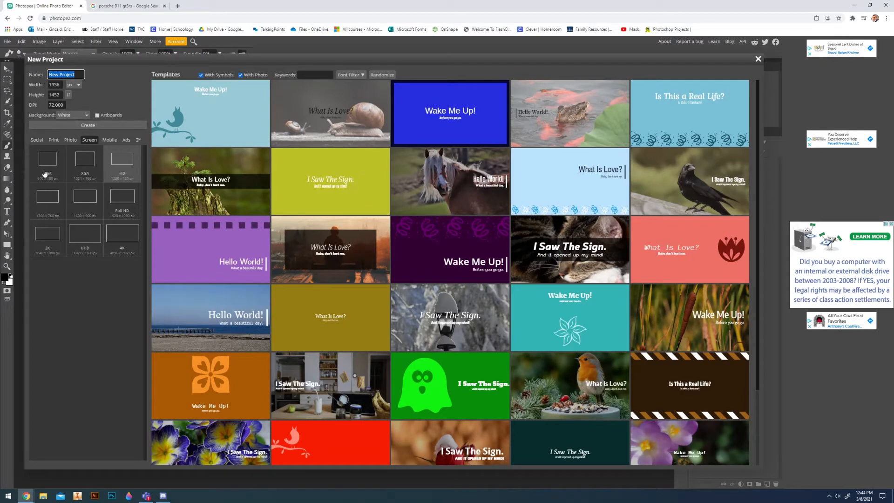
{"action": "left_click", "coordinate": [130, 178]}
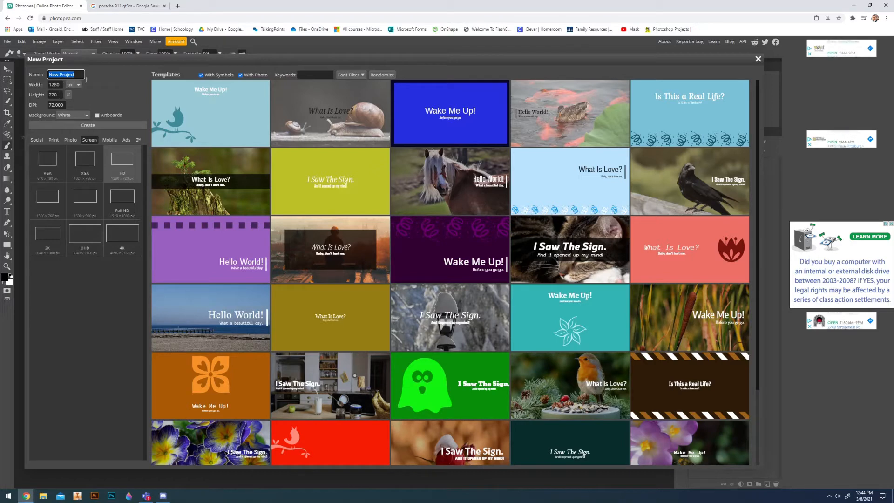
{"action": "type", "text": "Kincaid Col"}
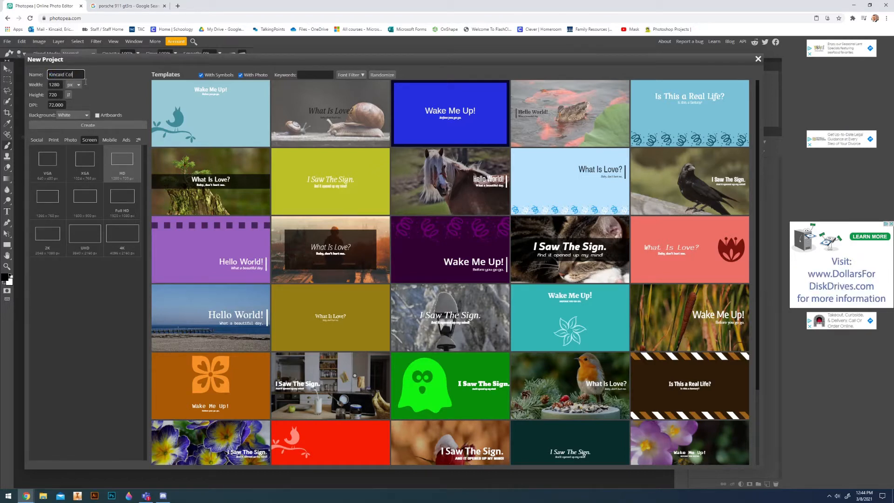
{"action": "type", "text": "or Change"}
{"action": "left_click", "coordinate": [98, 125]}
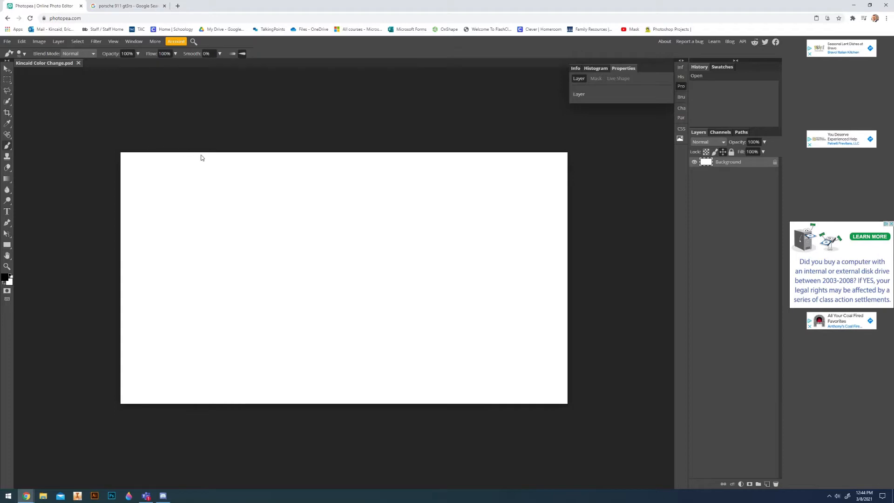
Paste the copied car photo into the project and move it up until the car fills the canvas
{"action": "key", "text": "ctrl+v"}
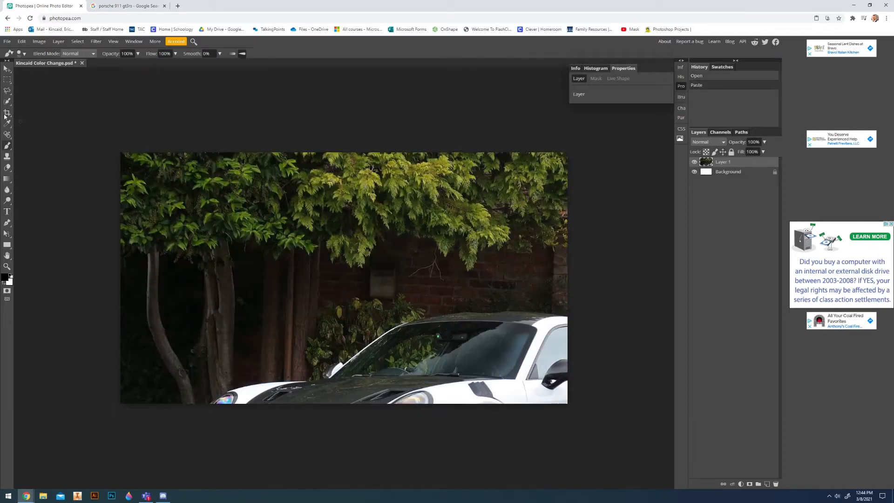
{"action": "left_click", "coordinate": [7, 72]}
{"action": "left_click_drag", "start_coordinate": [480, 392], "coordinate": [322, 258]}
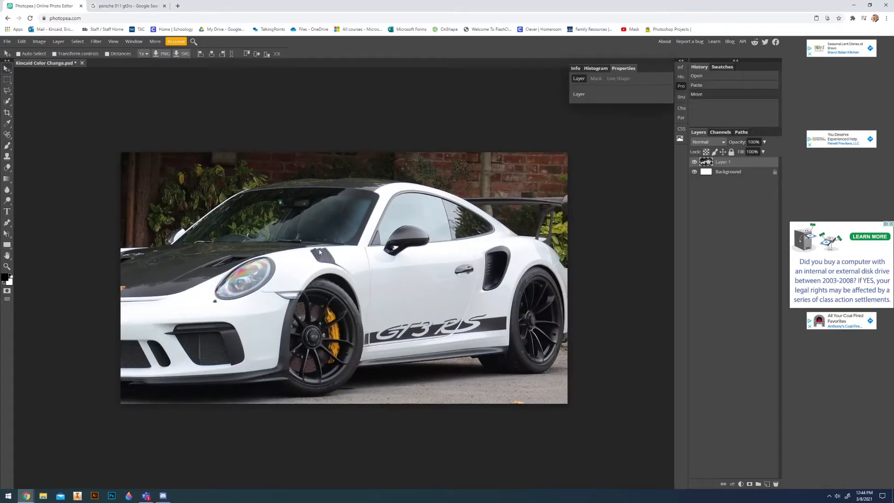
Scale the pasted photo to about 68% so the whole car fits within the canvas
{"action": "left_click", "coordinate": [28, 42]}
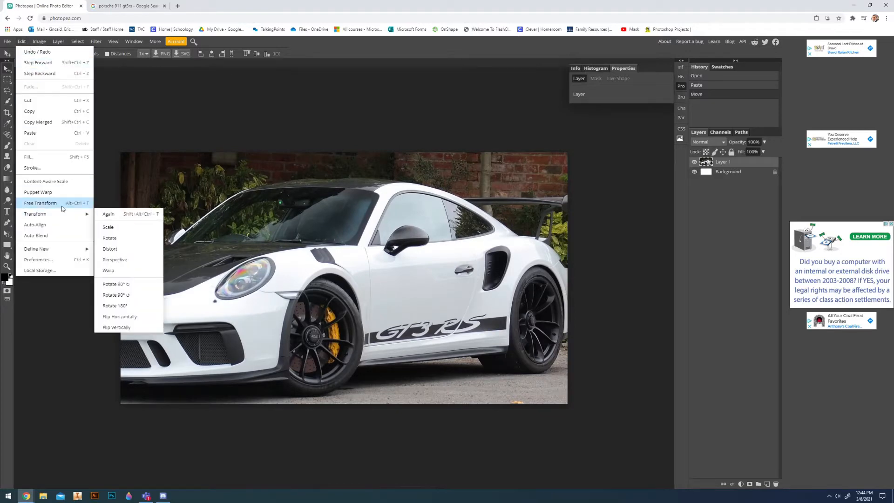
{"action": "left_click", "coordinate": [109, 227]}
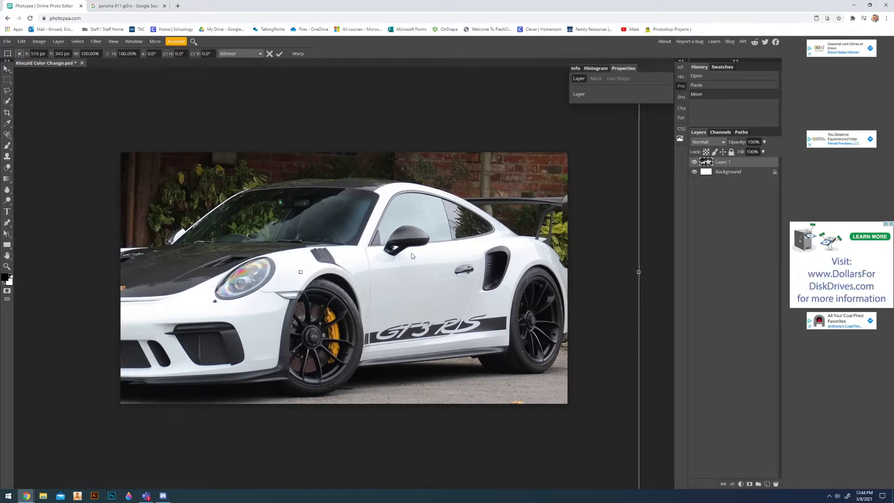
{"action": "key", "text": "ctrl+minus"}
{"action": "left_click_drag", "start_coordinate": [493, 404], "coordinate": [359, 302]}
{"action": "left_click_drag", "start_coordinate": [318, 272], "coordinate": [395, 311]}
{"action": "left_click_drag", "start_coordinate": [437, 341], "coordinate": [463, 360]}
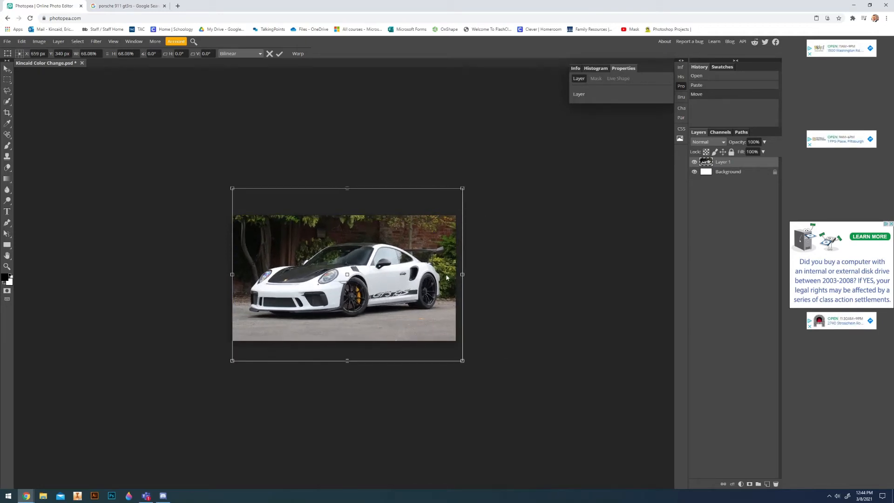
Centre the scaled photo horizontally at X 640 px, nudge it up to Y 332 px and apply the transform
{"action": "left_click_drag", "start_coordinate": [434, 277], "coordinate": [420, 270]}
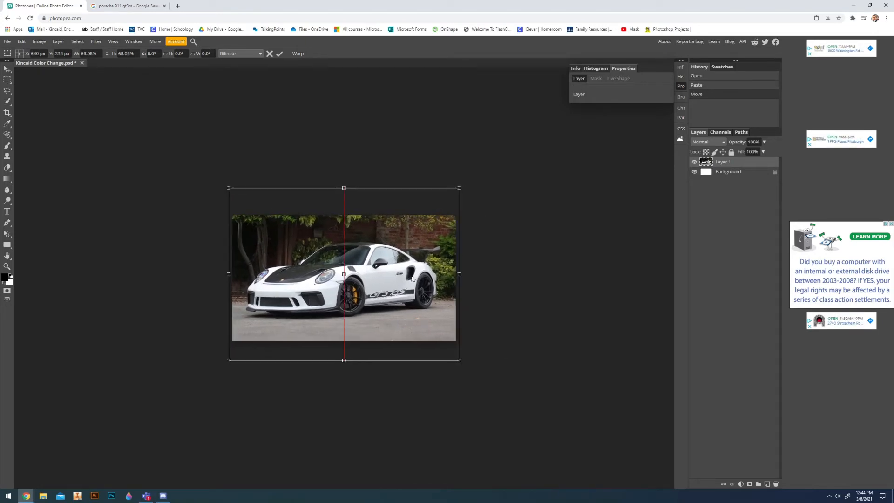
{"action": "key", "text": "Up"}
{"action": "key", "text": "Up"}
{"action": "key", "text": "Up"}
{"action": "key", "text": "Up"}
{"action": "key", "text": "Up"}
{"action": "key", "text": "Up"}
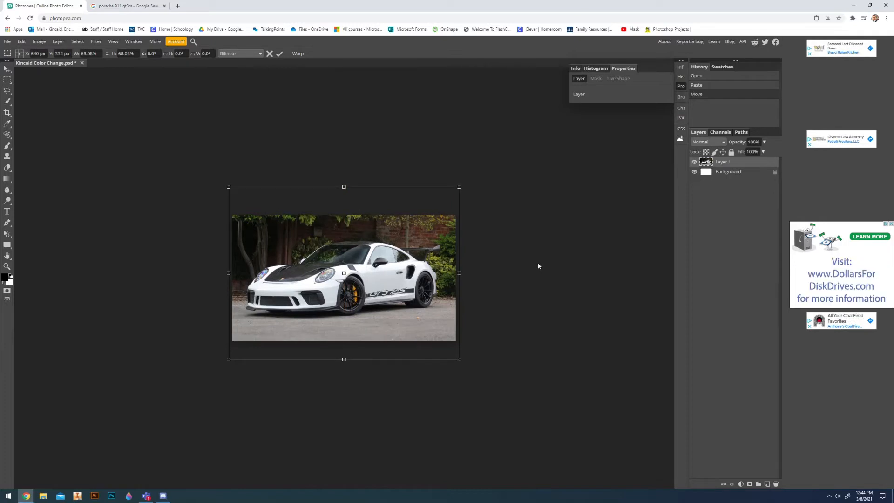
{"action": "key", "text": "Return"}
{"action": "scroll", "coordinate": [393, 311], "scroll_direction": "up", "scroll_amount": 2}
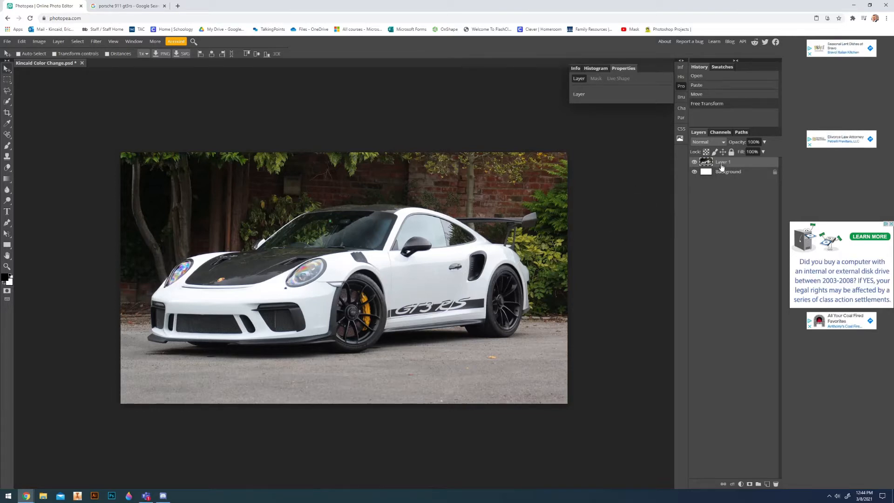
Unlock the white Background layer and delete it
{"action": "left_click", "coordinate": [730, 175]}
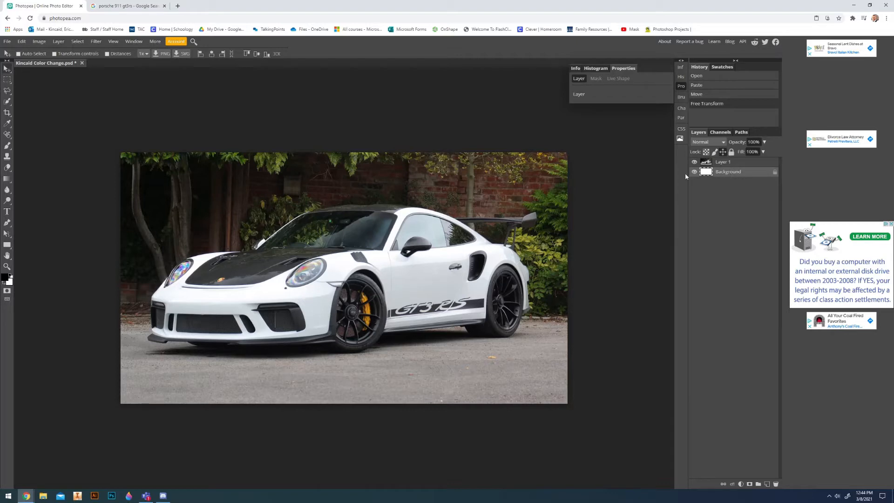
{"action": "left_click", "coordinate": [775, 173]}
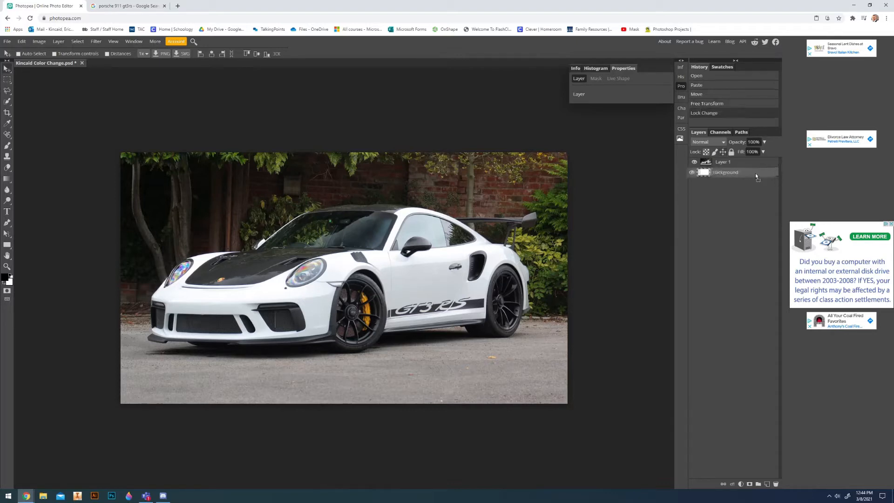
{"action": "key", "text": "Delete"}
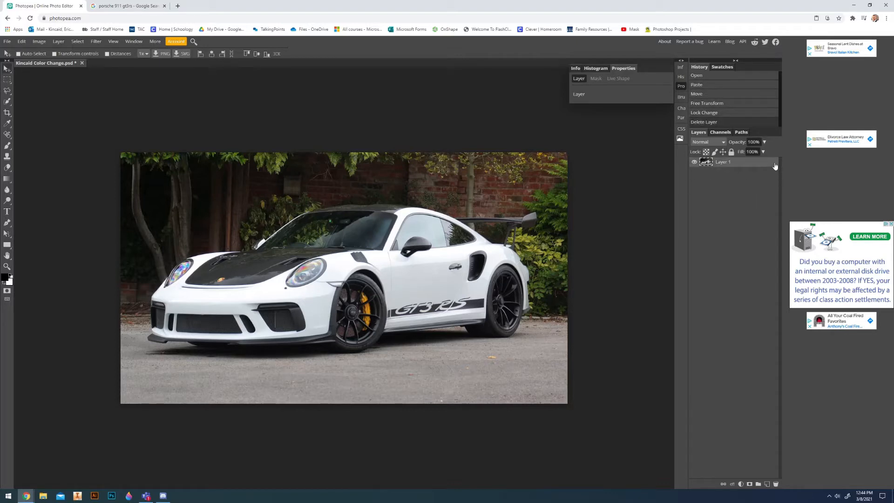
Lock the car photo layer, Layer 1, and duplicate it
{"action": "right_click", "coordinate": [776, 164]}
{"action": "left_click", "coordinate": [715, 165]}
{"action": "double_click", "coordinate": [757, 164]}
{"action": "left_click", "coordinate": [774, 165]}
{"action": "key", "text": "Escape"}
{"action": "left_click", "coordinate": [775, 165]}
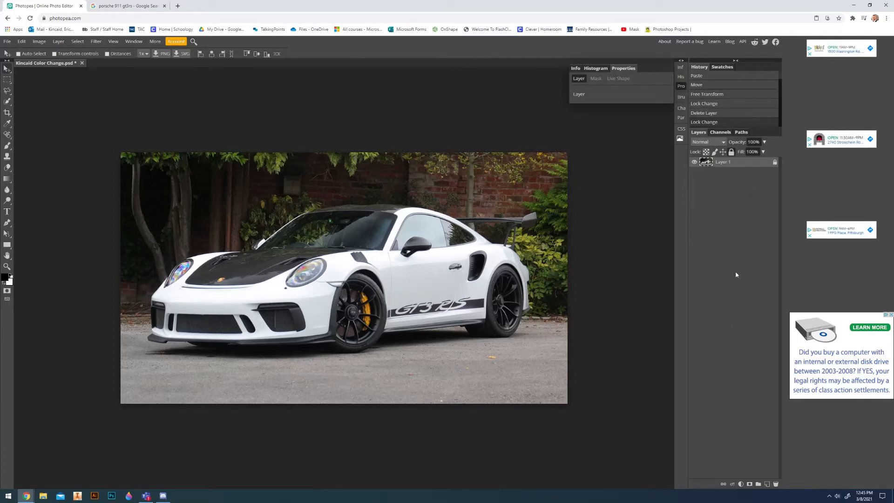
{"action": "right_click", "coordinate": [736, 163]}
{"action": "left_click", "coordinate": [738, 194]}
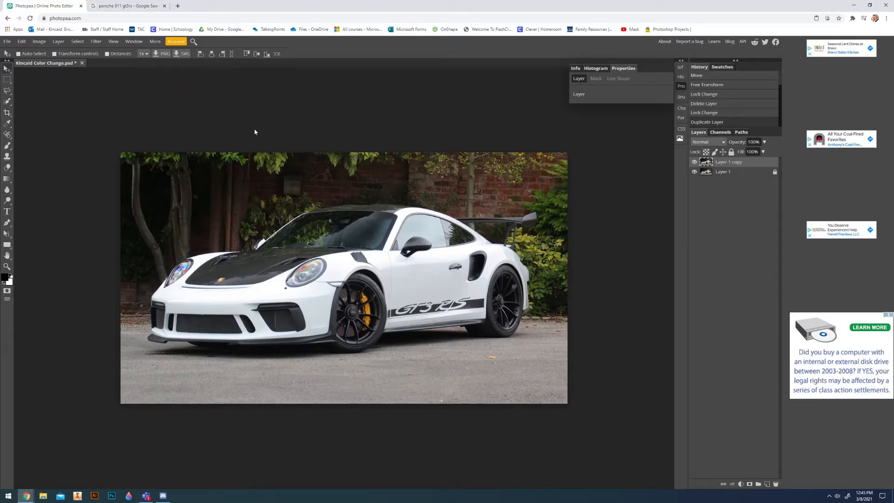
Try selecting the car's white paint by Color Range with a fuzziness of 100, and undo that selection
{"action": "left_click", "coordinate": [75, 43]}
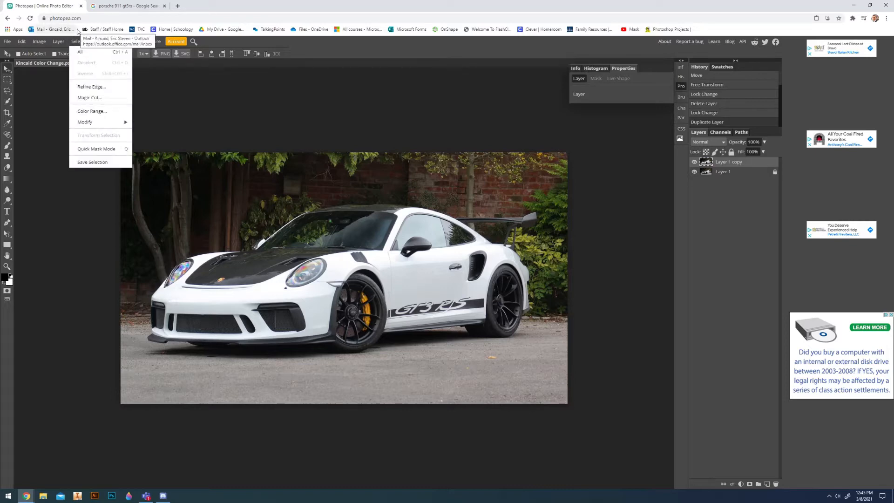
{"action": "left_click", "coordinate": [91, 112]}
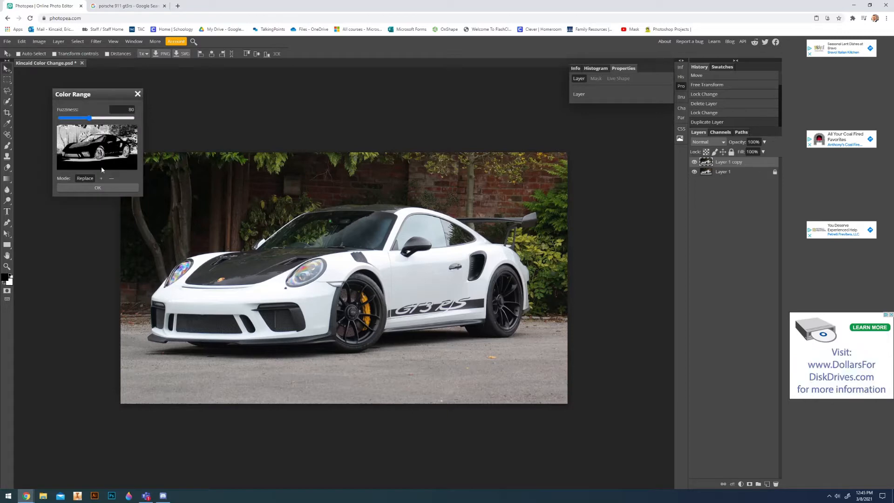
{"action": "left_click", "coordinate": [421, 283]}
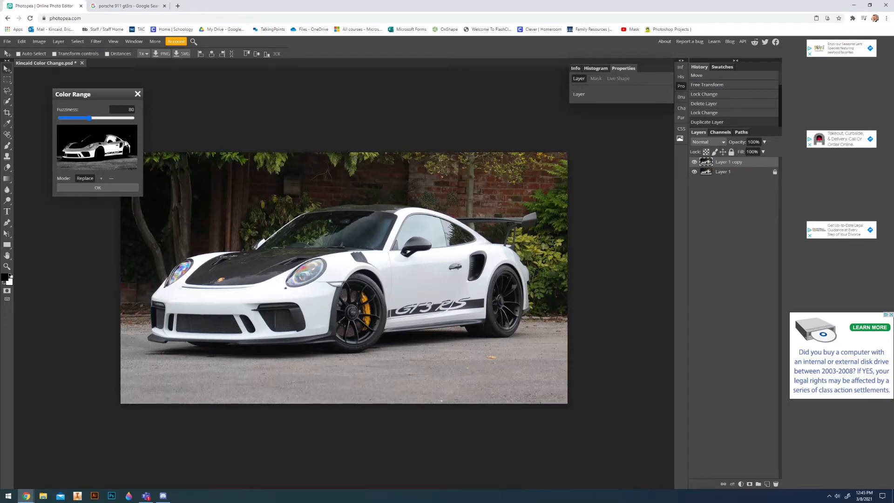
{"action": "mouse_move", "coordinate": [89, 117]}
{"action": "left_mouse_down"}
{"action": "mouse_move", "coordinate": [145, 125]}
{"action": "mouse_move", "coordinate": [70, 121]}
{"action": "mouse_move", "coordinate": [86, 122]}
{"action": "left_mouse_up"}
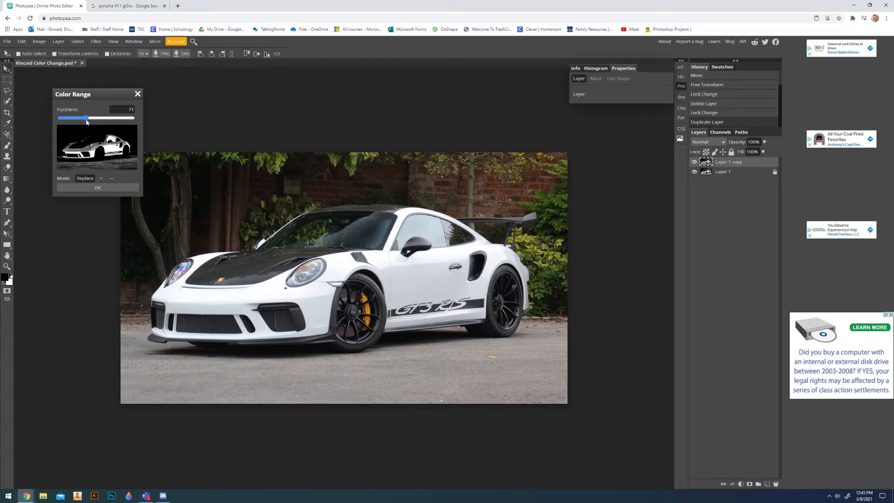
{"action": "left_click_drag", "start_coordinate": [86, 122], "coordinate": [97, 120]}
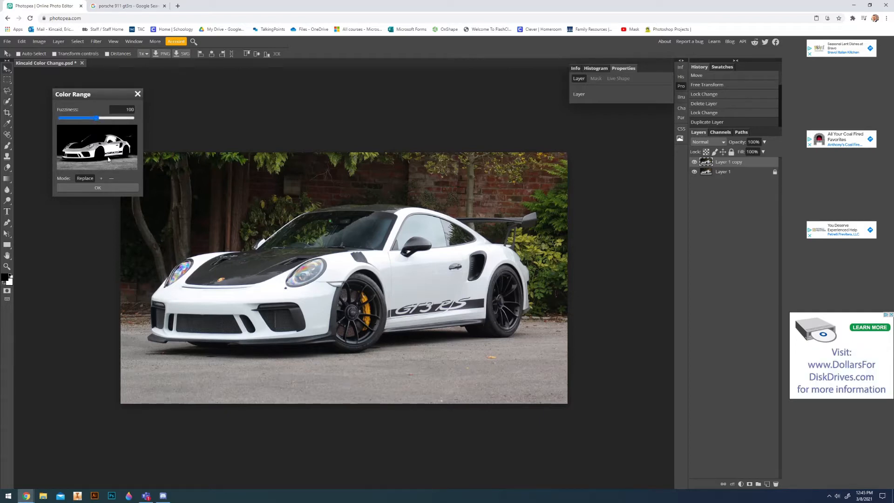
{"action": "left_click", "coordinate": [76, 188]}
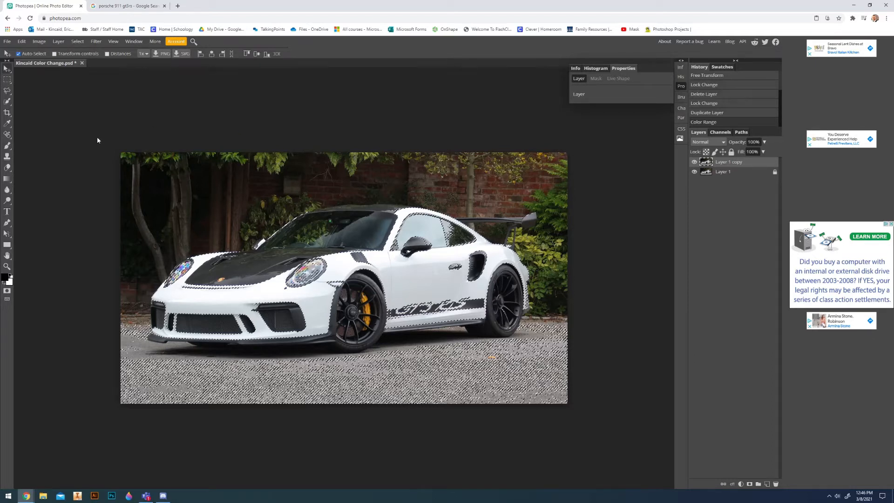
{"action": "key", "text": "ctrl+z"}
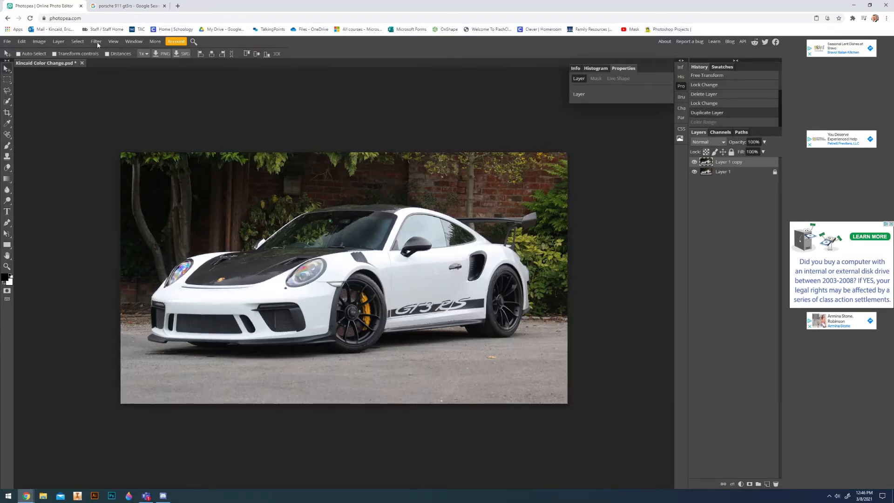
Select the car's white paint by Color Range, sampling the door until the pavement is mostly excluded, with a fuzziness of 100
{"action": "left_click", "coordinate": [47, 45]}
{"action": "mouse_move", "coordinate": [77, 41]}
{"action": "left_click", "coordinate": [99, 111]}
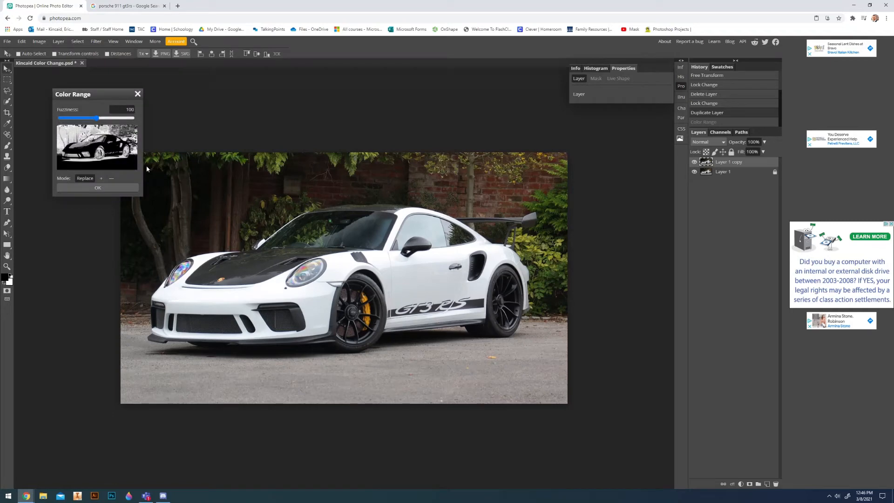
{"action": "left_click", "coordinate": [431, 259]}
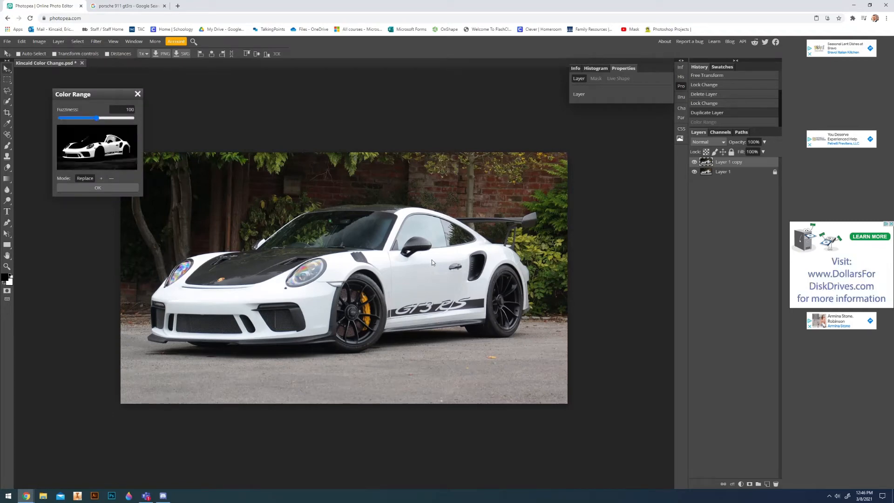
{"action": "left_click", "coordinate": [437, 282]}
{"action": "left_click", "coordinate": [416, 282]}
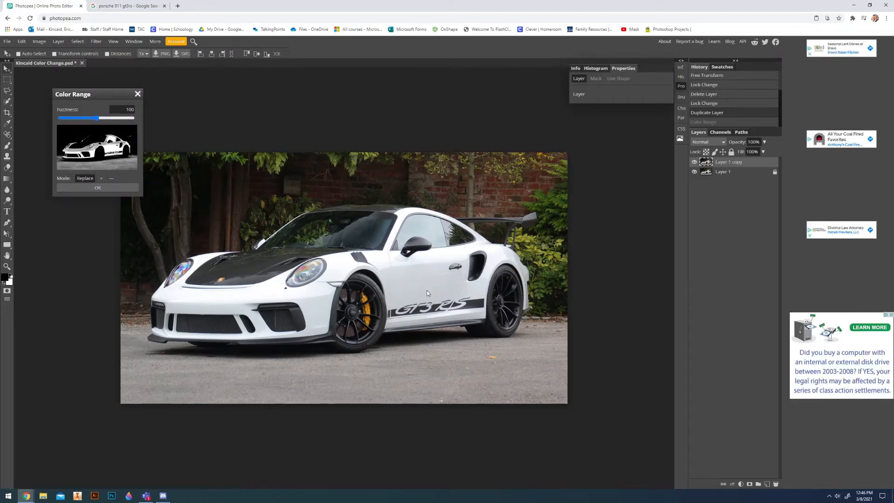
{"action": "left_click", "coordinate": [428, 289]}
{"action": "left_click", "coordinate": [440, 255]}
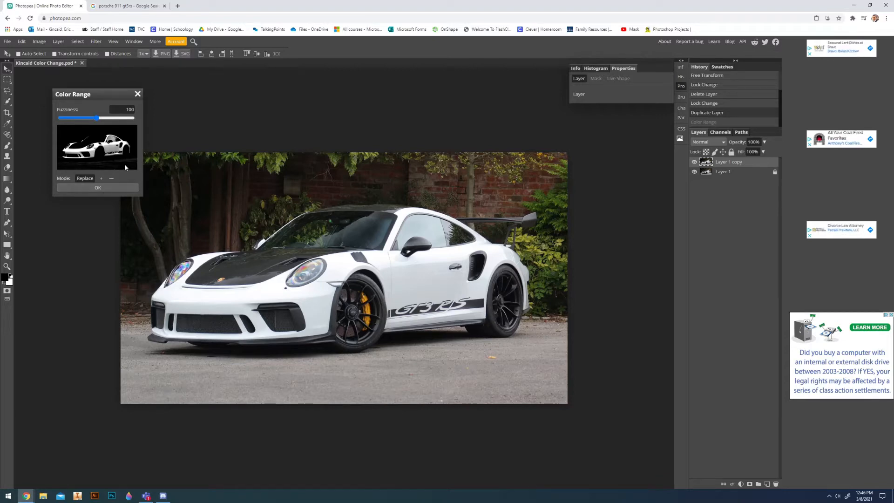
{"action": "left_click", "coordinate": [117, 188]}
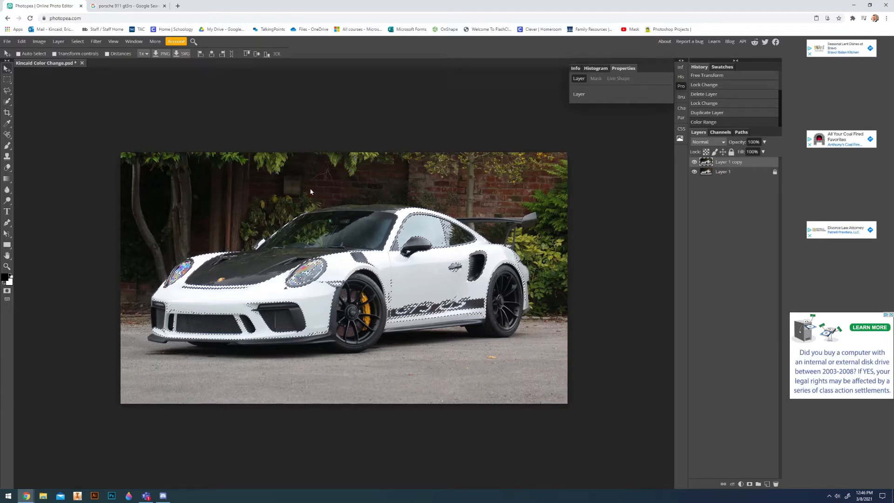
Clear the current selection around the car's paint using the rectangular selection tool
{"action": "left_click", "coordinate": [55, 41]}
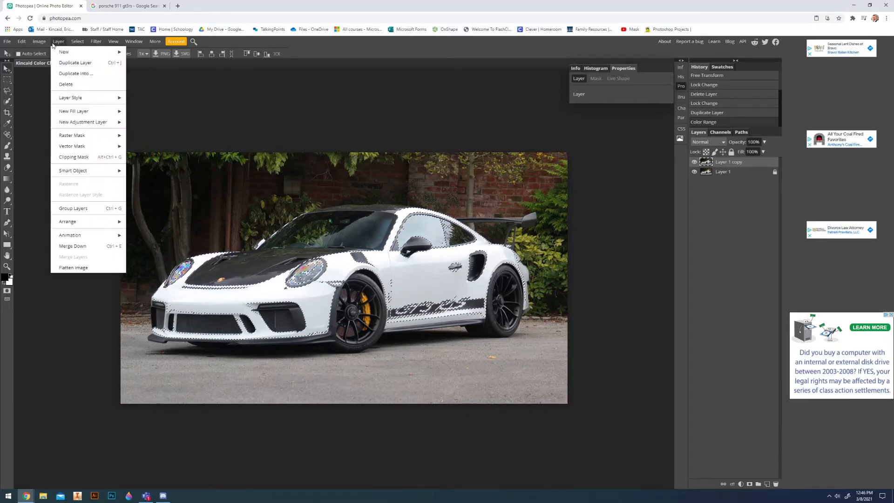
{"action": "mouse_move", "coordinate": [77, 42]}
{"action": "left_click", "coordinate": [92, 87]}
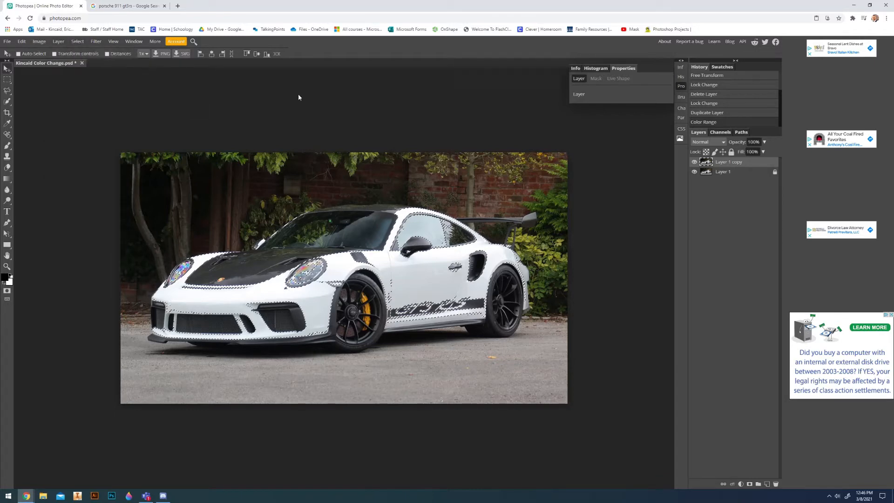
{"action": "left_click", "coordinate": [6, 79]}
{"action": "left_click", "coordinate": [66, 96]}
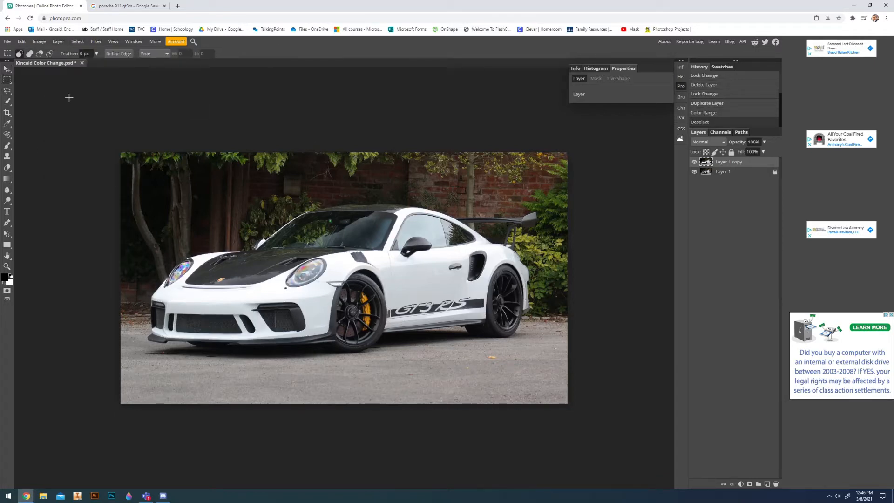
{"action": "left_click", "coordinate": [66, 96]}
Select the car's white paint by Color Range, sampling the door near its handle, with a fuzziness of 140
{"action": "left_click", "coordinate": [60, 42]}
{"action": "mouse_move", "coordinate": [78, 42]}
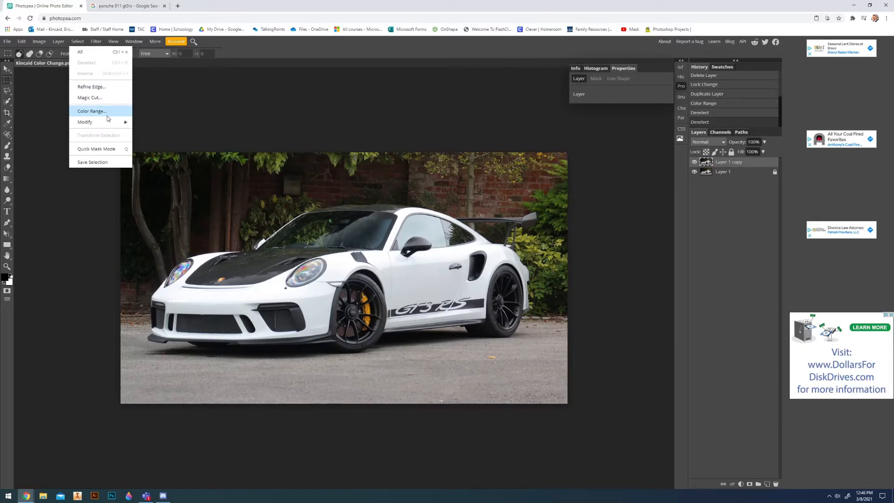
{"action": "left_click", "coordinate": [88, 110]}
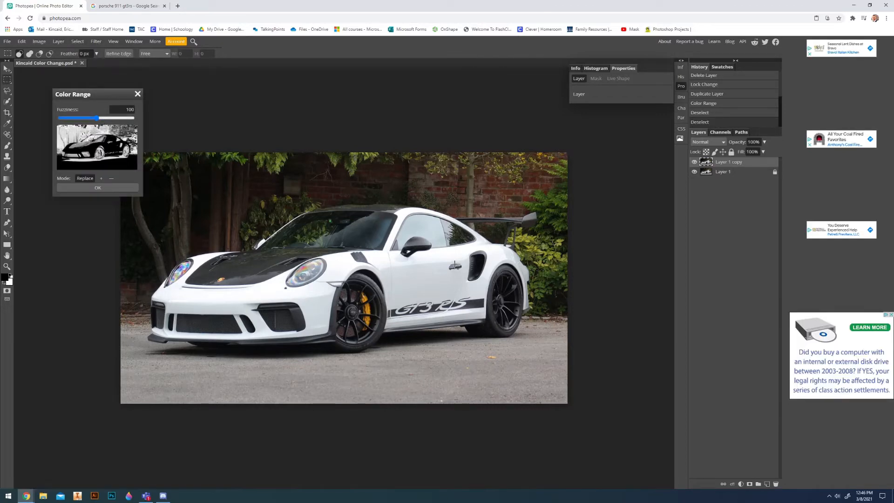
{"action": "left_click", "coordinate": [449, 261]}
{"action": "left_click_drag", "start_coordinate": [97, 118], "coordinate": [109, 119]}
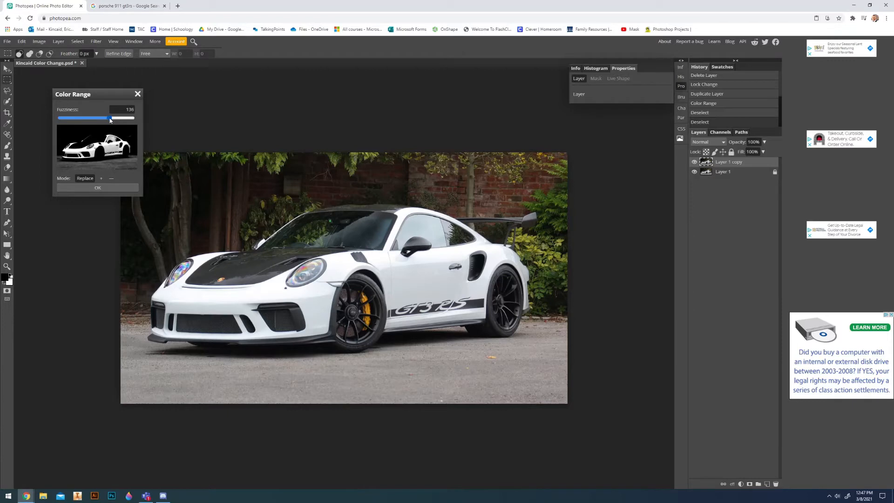
{"action": "left_click_drag", "start_coordinate": [110, 120], "coordinate": [112, 121]}
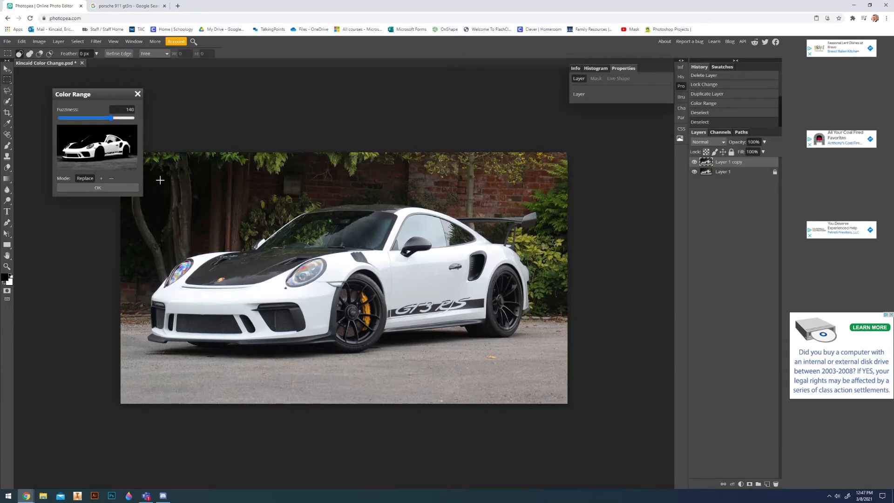
{"action": "left_click", "coordinate": [107, 189]}
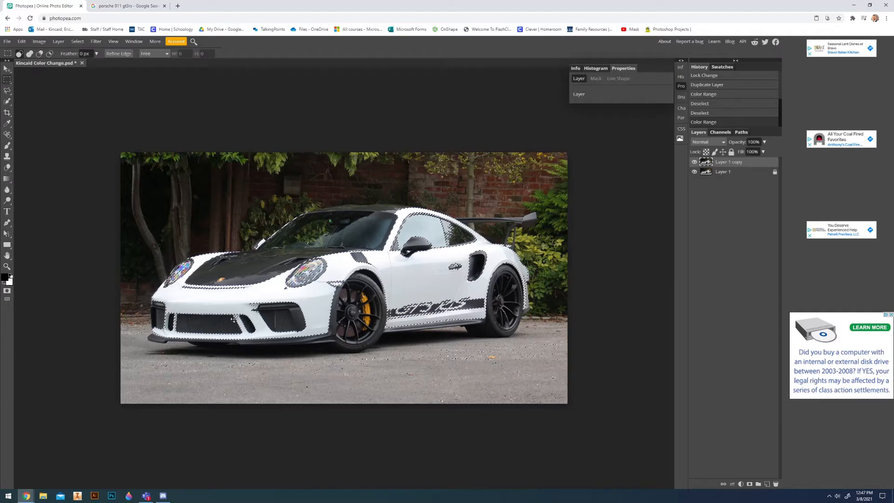
Try the Quick Selection tool at the rear bumper behind the back wheel, and undo that selection
{"action": "left_click", "coordinate": [9, 103]}
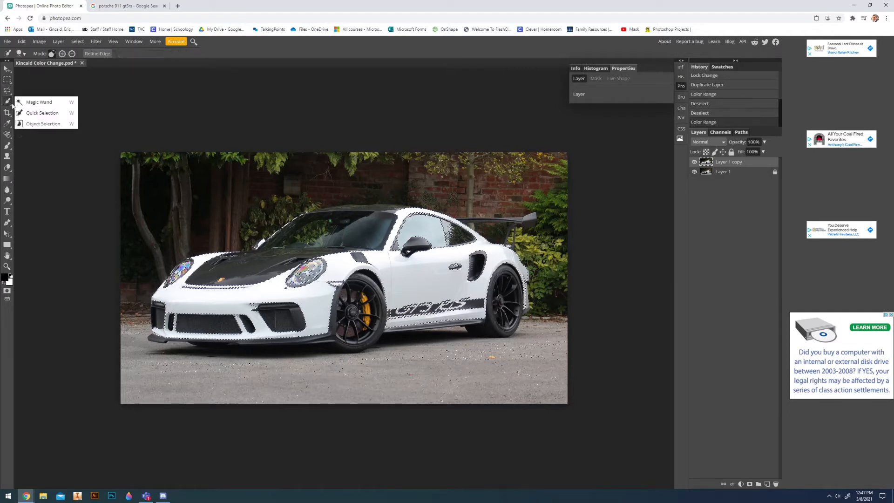
{"action": "left_click", "coordinate": [17, 113]}
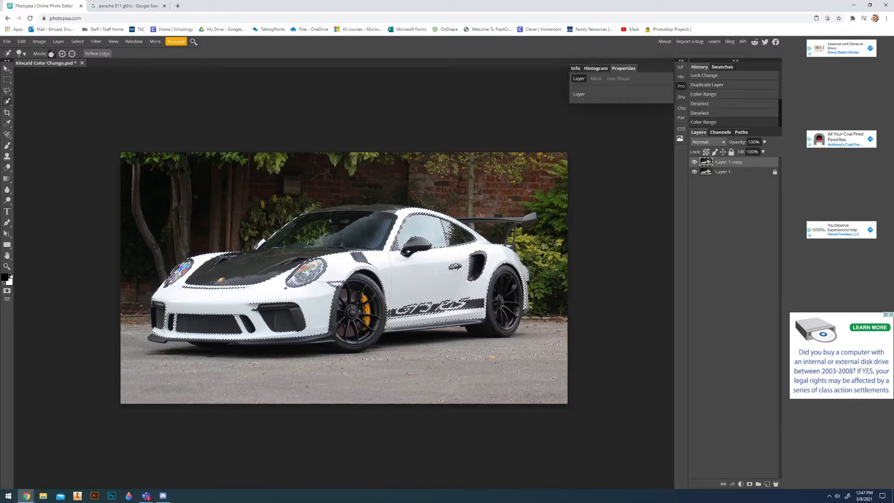
{"action": "left_click", "coordinate": [527, 301]}
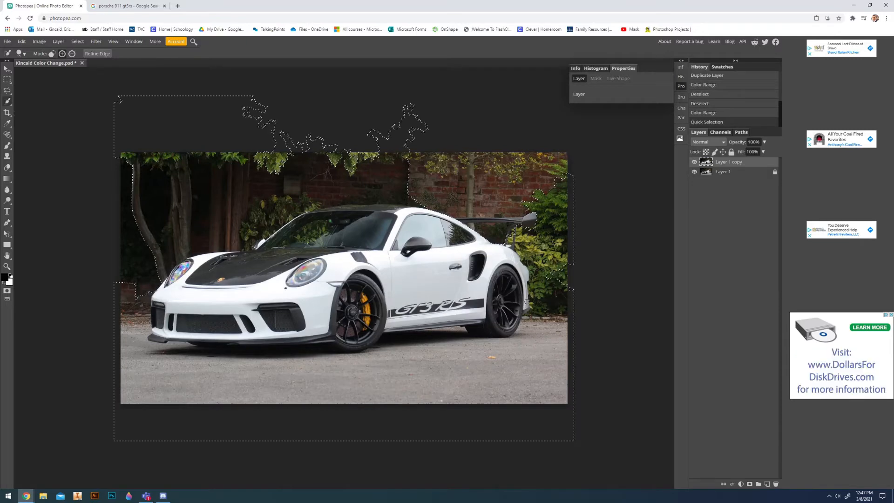
{"action": "key", "text": "ctrl+z"}
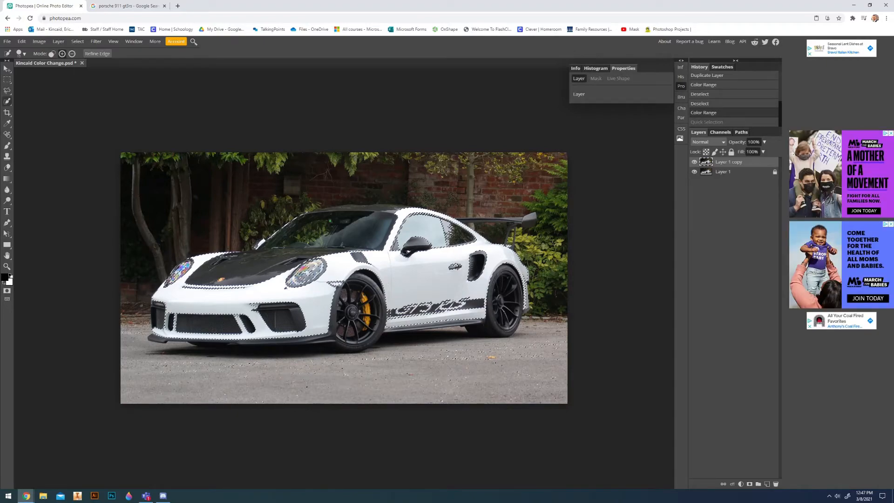
Reduce the Quick Selection brush size and check the paint selection's edges around the rear bumper and the car's side
{"action": "scroll", "coordinate": [512, 298], "scroll_direction": "up", "scroll_amount": 8}
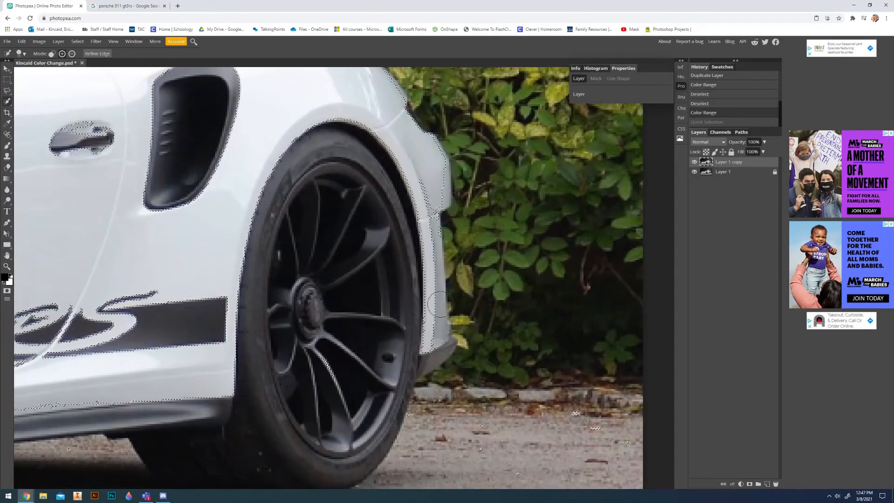
{"action": "key", "text": "bracketleft"}
{"action": "key", "text": "bracketleft"}
{"action": "key", "text": "bracketleft"}
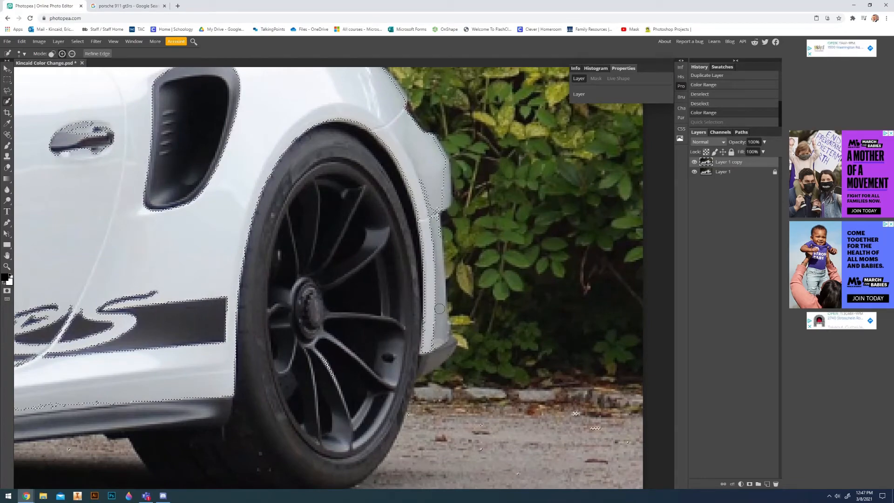
{"action": "key", "text": "ctrl+shift+z"}
{"action": "key", "text": "ctrl+z"}
{"action": "scroll", "coordinate": [439, 309], "scroll_direction": "down", "scroll_amount": 7}
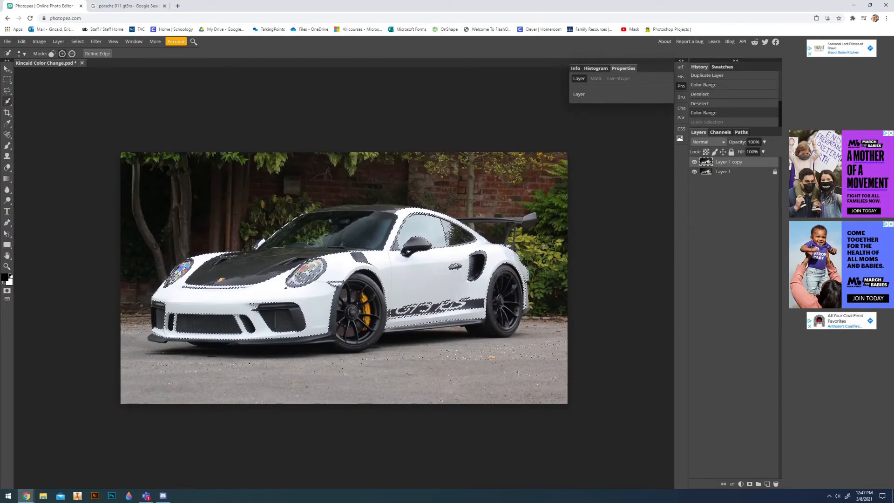
{"action": "scroll", "coordinate": [519, 289], "scroll_direction": "up", "scroll_amount": 4}
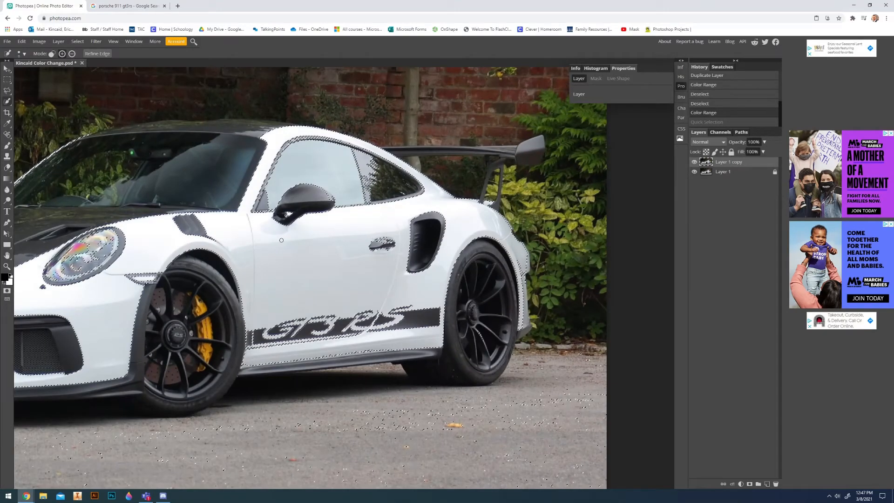
{"action": "key", "text": "ctrl+0"}
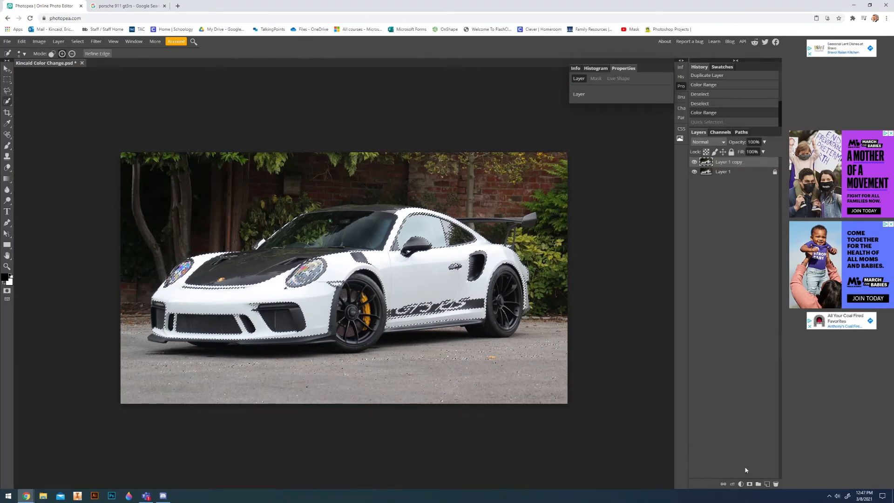
Add a Hue/Saturation adjustment layer masked to the selected paint and enable Colorize
{"action": "left_click", "coordinate": [740, 484]}
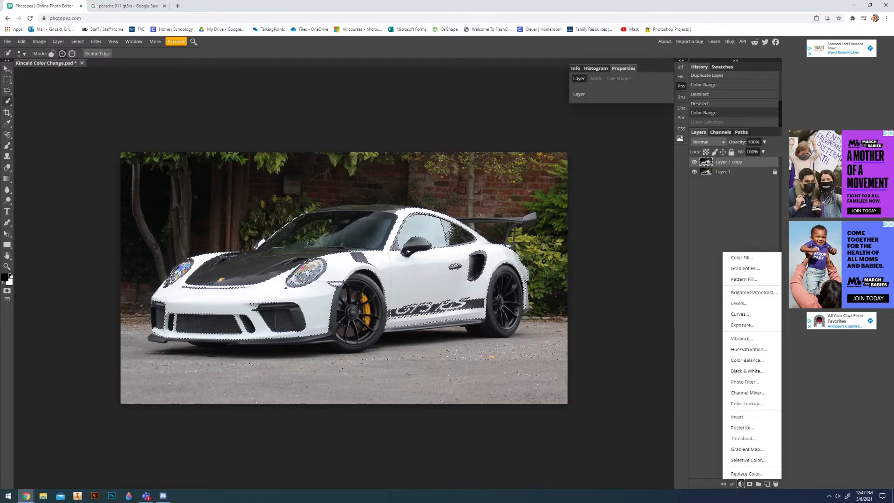
{"action": "left_click", "coordinate": [748, 350]}
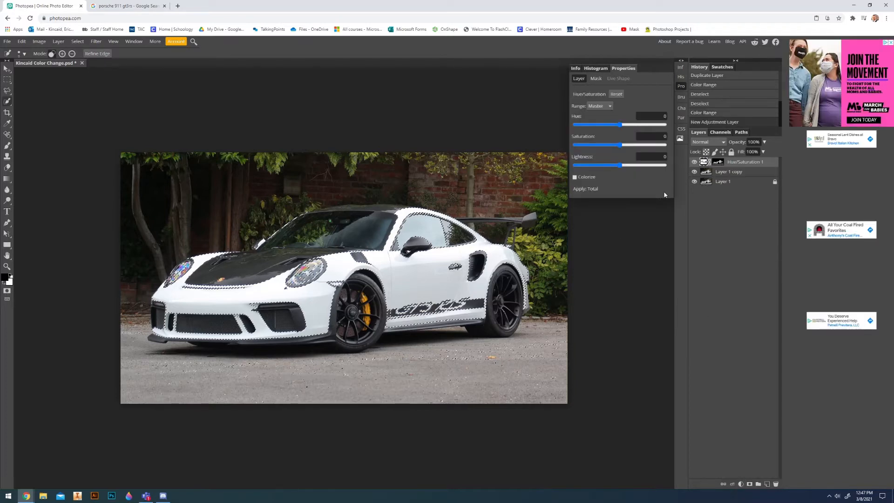
{"action": "left_click", "coordinate": [585, 177]}
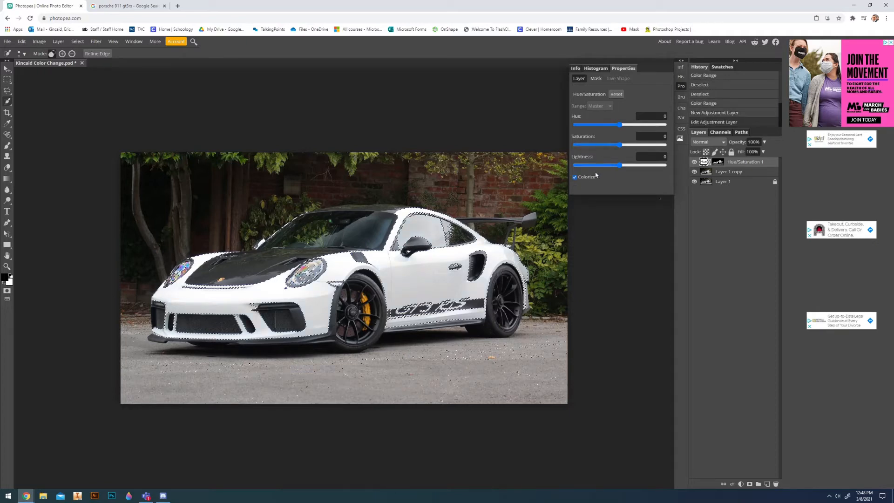
Try the paint in purple at hue -97, saturation 81, lightness -62, and in turquoise at hue 180, saturation 86, lightness -56
{"action": "left_click_drag", "start_coordinate": [619, 124], "coordinate": [597, 125]}
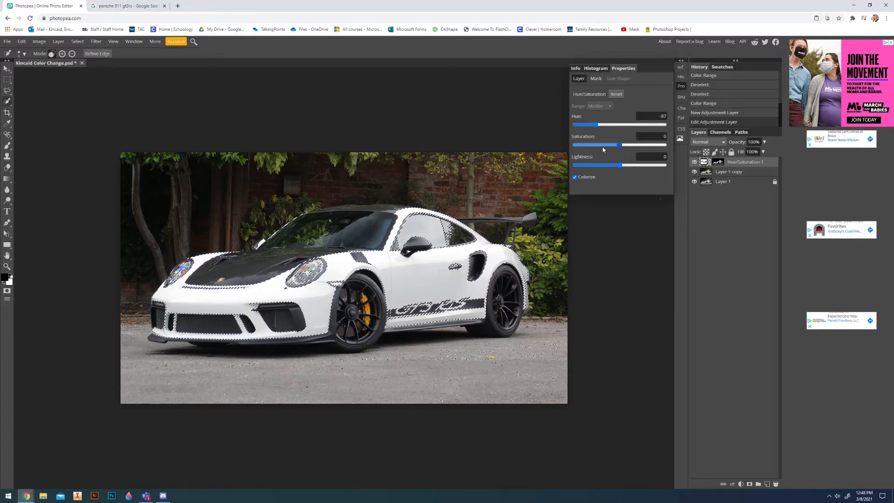
{"action": "left_click_drag", "start_coordinate": [623, 168], "coordinate": [662, 173]}
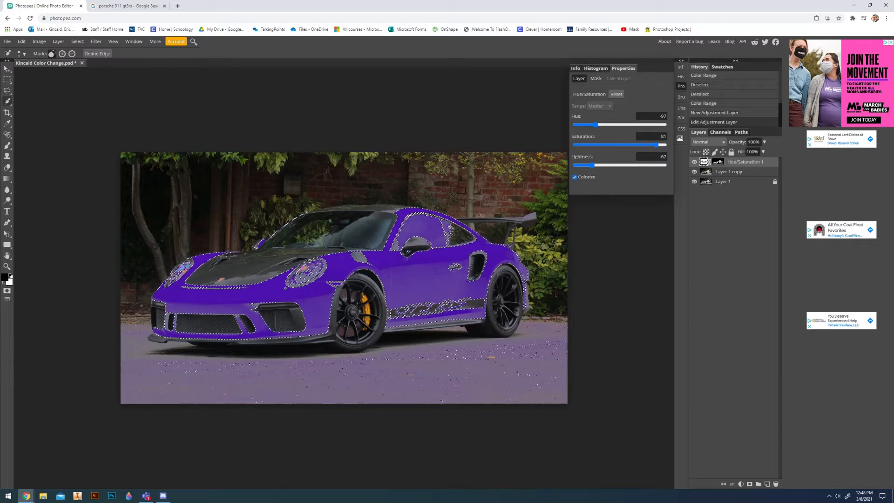
{"action": "left_click_drag", "start_coordinate": [656, 145], "coordinate": [597, 168]}
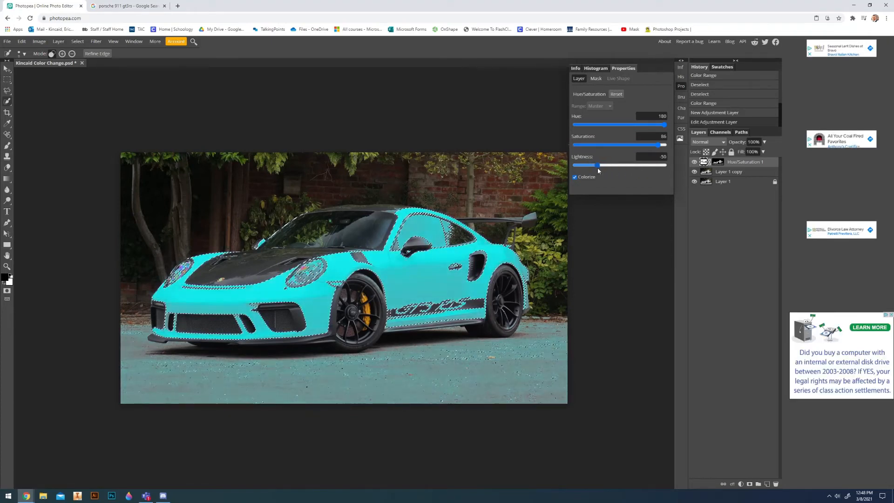
Try the paint in black at saturation 0, lightness -100, and in grey at hue -180, saturation 1, lightness -44
{"action": "left_click", "coordinate": [620, 145]}
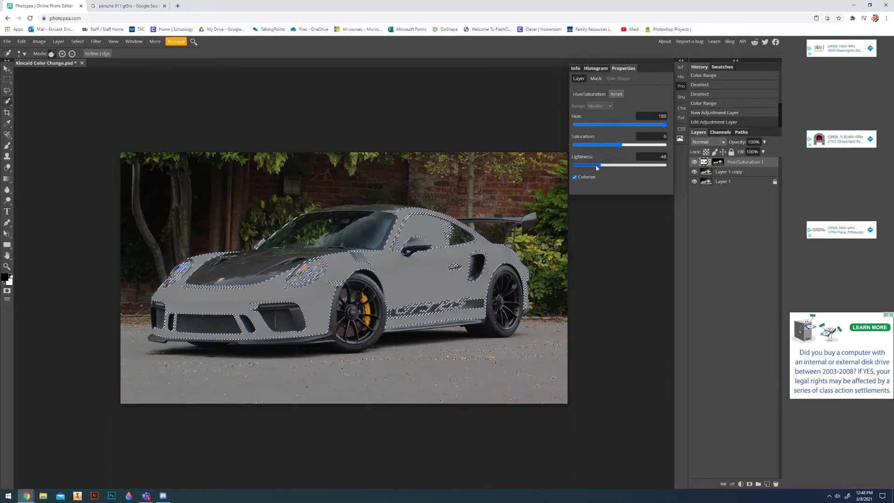
{"action": "left_click_drag", "start_coordinate": [599, 166], "coordinate": [543, 169]}
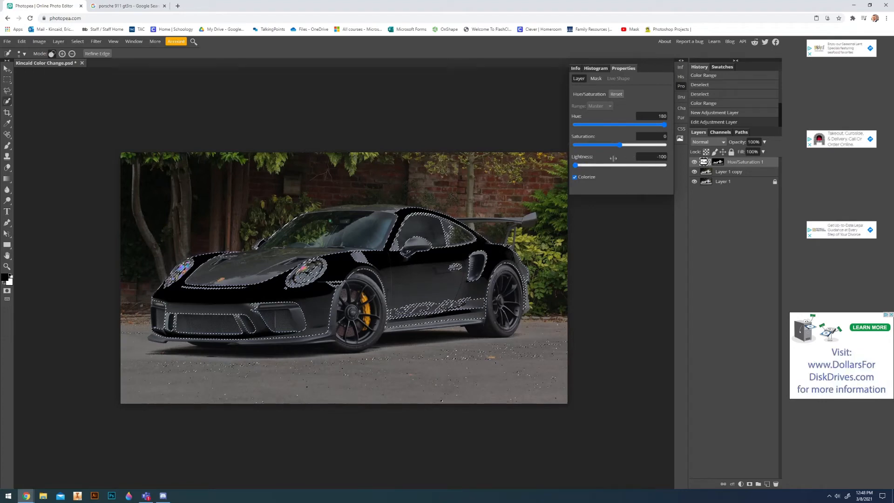
{"action": "left_click_drag", "start_coordinate": [593, 165], "coordinate": [575, 124]}
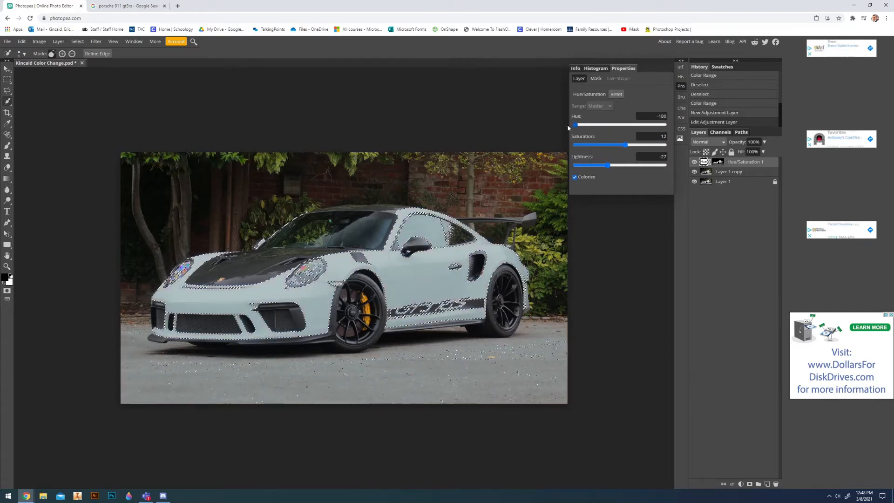
{"action": "left_click_drag", "start_coordinate": [620, 143], "coordinate": [579, 153]}
{"action": "left_click", "coordinate": [620, 145]}
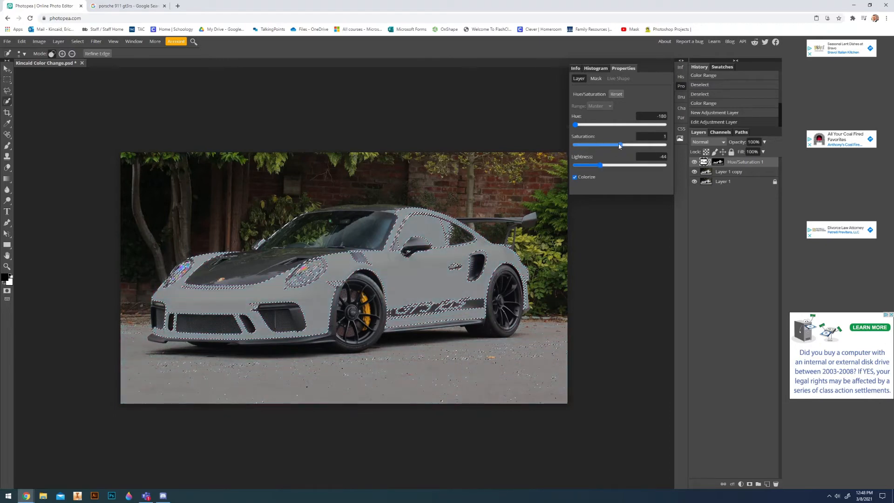
Colour the car's paint green with hue 99, saturation 66 and lightness -31
{"action": "left_click_drag", "start_coordinate": [580, 133], "coordinate": [650, 145]}
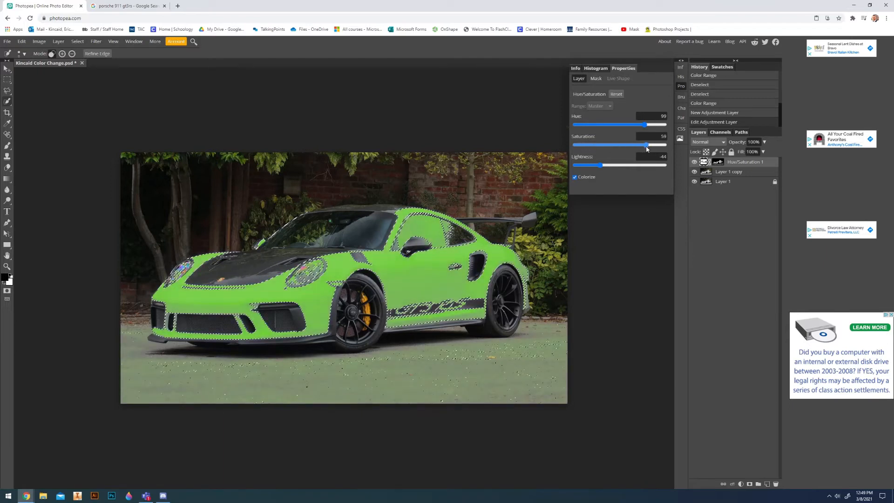
{"action": "mouse_move", "coordinate": [600, 166]}
{"action": "left_mouse_down"}
{"action": "mouse_move", "coordinate": [609, 170]}
{"action": "mouse_move", "coordinate": [591, 167]}
{"action": "mouse_move", "coordinate": [602, 167]}
{"action": "left_mouse_up"}
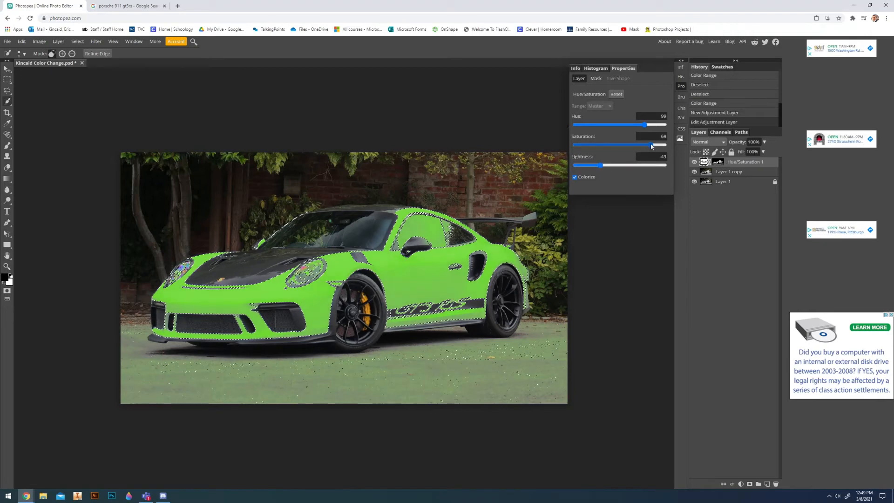
{"action": "mouse_move", "coordinate": [650, 145]}
{"action": "left_mouse_down"}
{"action": "mouse_move", "coordinate": [641, 150]}
{"action": "mouse_move", "coordinate": [650, 150]}
{"action": "left_mouse_up"}
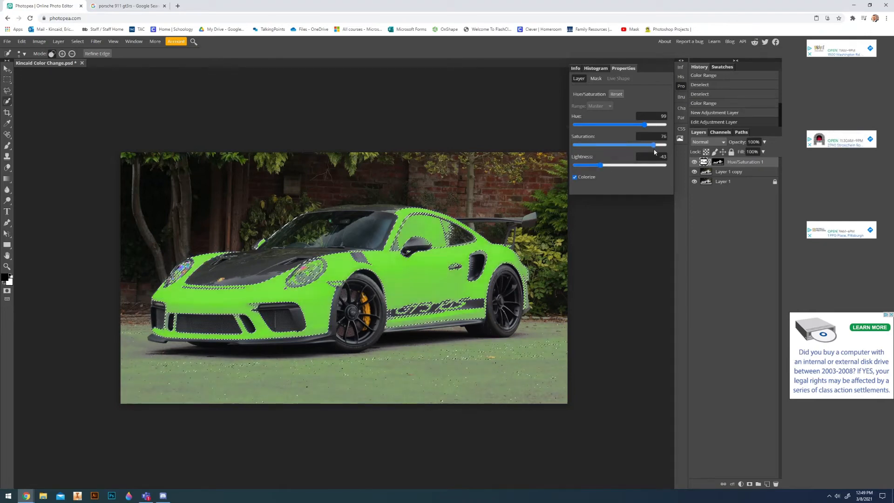
{"action": "left_click_drag", "start_coordinate": [601, 166], "coordinate": [605, 167]}
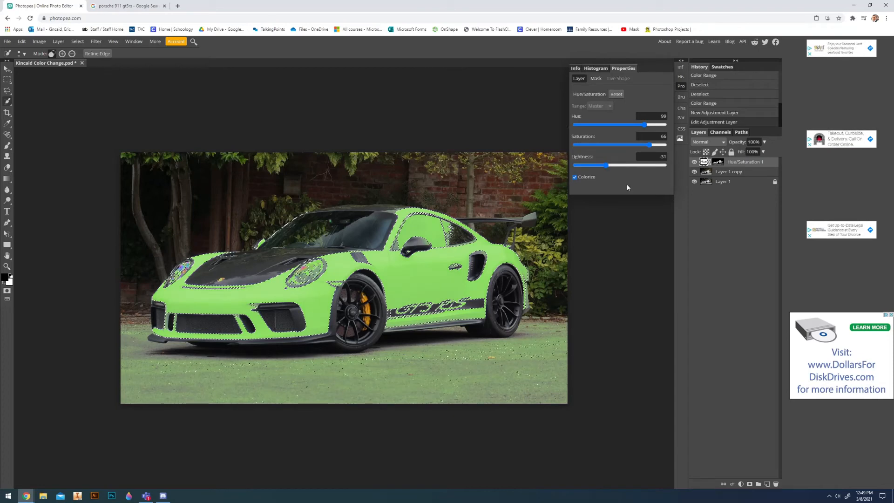
Change the paint to light turquoise with a hue of -180 and inspect the coloured areas around the rear wheel, side window and mirror
{"action": "left_click_drag", "start_coordinate": [644, 124], "coordinate": [569, 129]}
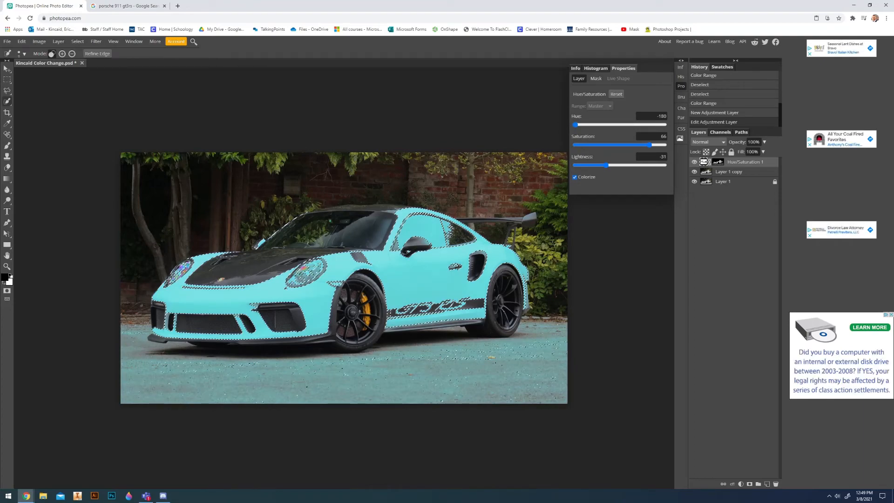
{"action": "scroll", "coordinate": [532, 301], "scroll_direction": "up", "scroll_amount": 5}
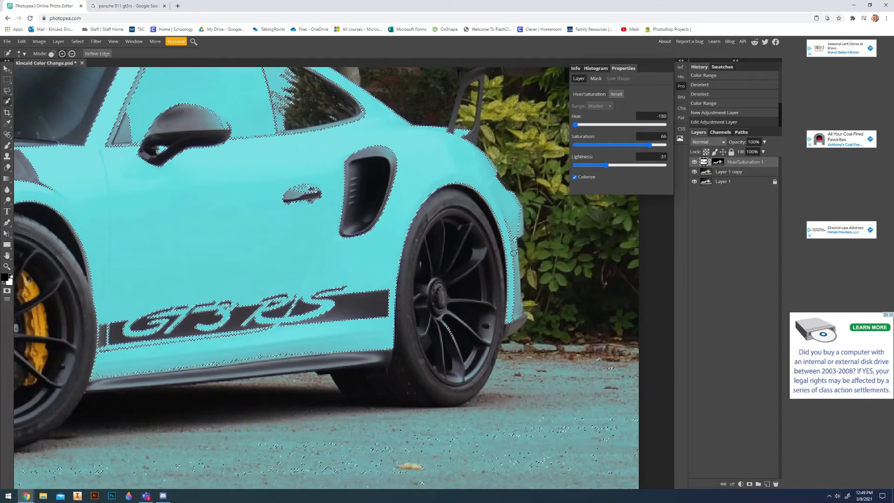
{"action": "scroll", "coordinate": [514, 253], "scroll_direction": "down", "scroll_amount": 5}
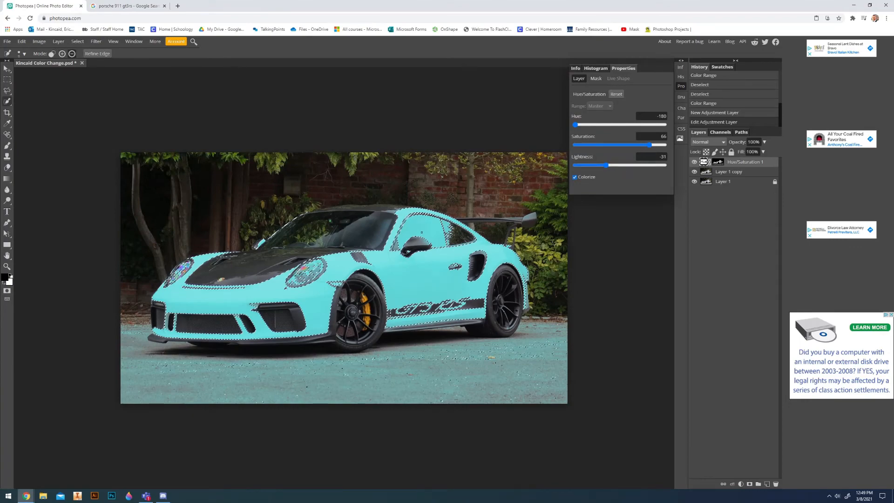
{"action": "scroll", "coordinate": [441, 260], "scroll_direction": "up", "scroll_amount": 7}
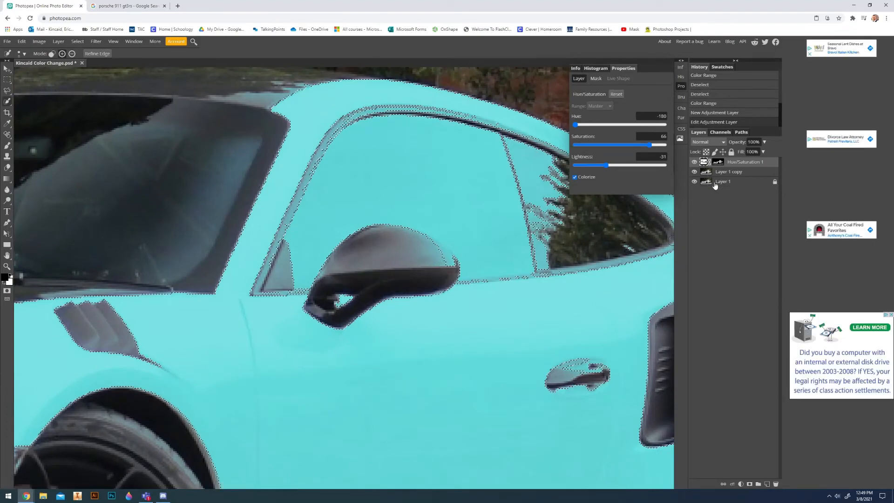
Select Layer 1 copy and clear the active selection around the car, leaving the rectangular selection tool active
{"action": "scroll", "coordinate": [503, 289], "scroll_direction": "down", "scroll_amount": 5}
{"action": "scroll", "coordinate": [340, 298], "scroll_direction": "down", "scroll_amount": 2}
{"action": "left_click", "coordinate": [728, 172]}
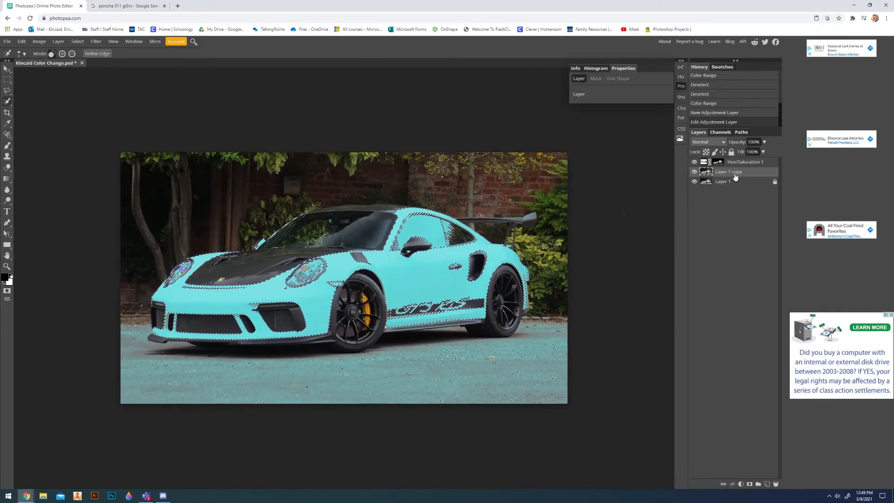
{"action": "key", "text": "ctrl+d"}
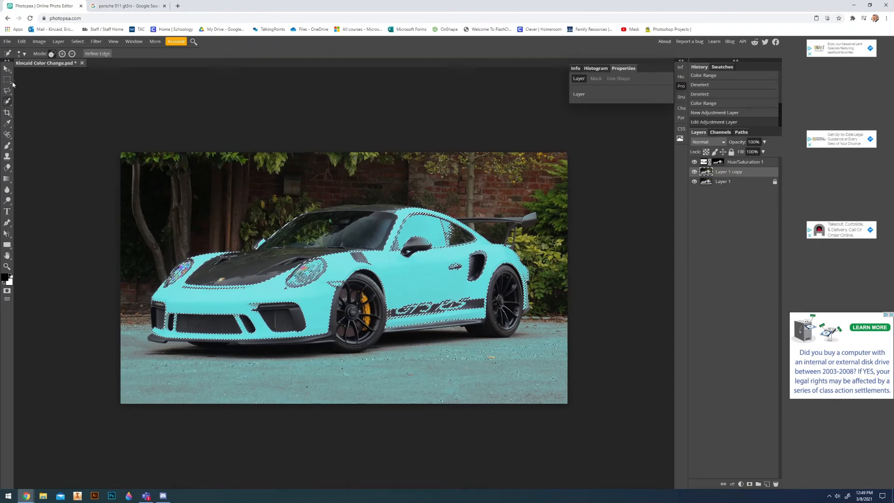
{"action": "left_click", "coordinate": [7, 80]}
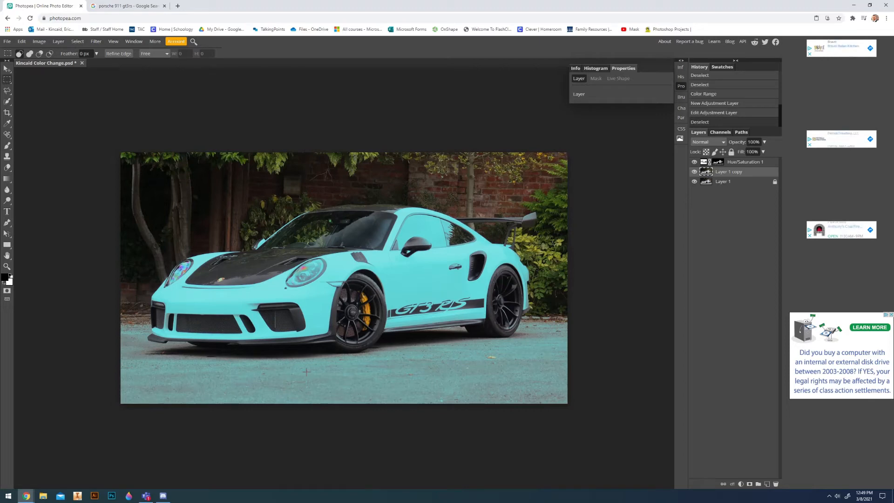
Compare the recoloured car with the original white paint by repeatedly hiding and showing the Hue/Saturation 1 layer
{"action": "left_click", "coordinate": [694, 163]}
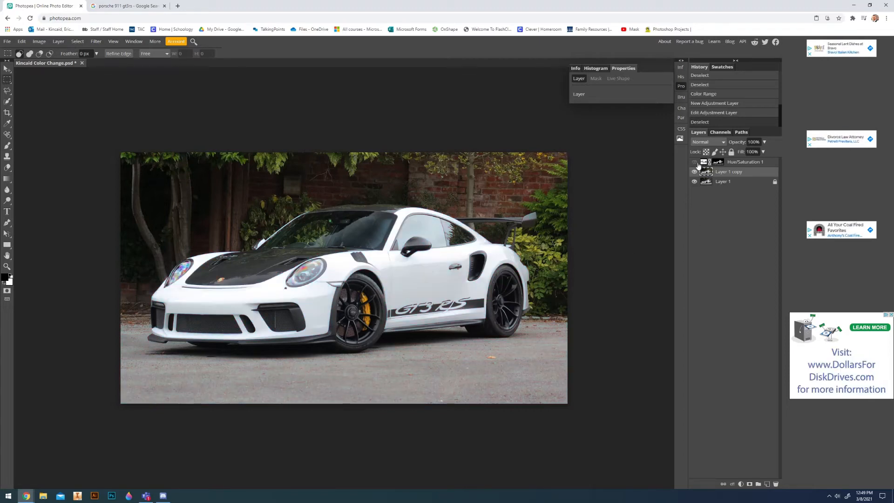
{"action": "left_click", "coordinate": [694, 162]}
{"action": "left_click", "coordinate": [695, 162]}
{"action": "left_click", "coordinate": [694, 162]}
{"action": "left_click", "coordinate": [694, 162]}
{"action": "left_click", "coordinate": [695, 162]}
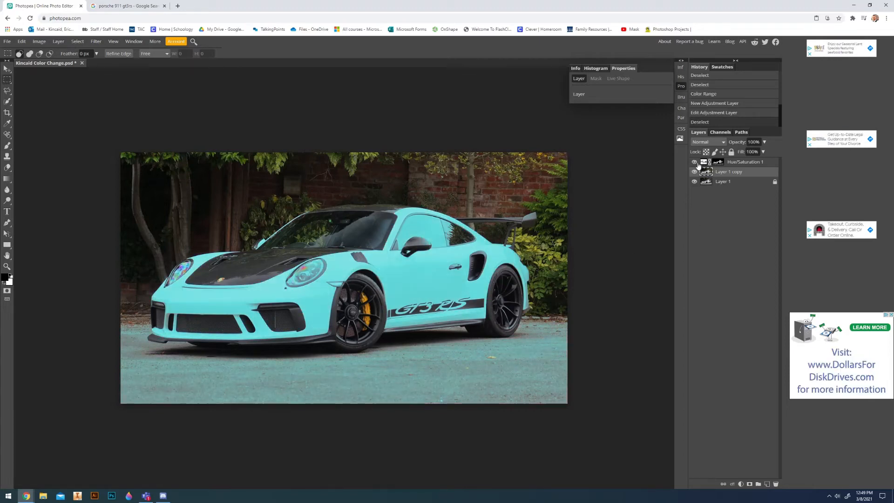
{"action": "left_click", "coordinate": [695, 162]}
{"action": "left_click", "coordinate": [695, 162]}
{"action": "left_click", "coordinate": [695, 162]}
{"action": "left_click", "coordinate": [695, 162]}
{"action": "left_click", "coordinate": [695, 162]}
{"action": "left_click", "coordinate": [695, 162]}
{"action": "left_click", "coordinate": [695, 162]}
{"action": "left_click", "coordinate": [695, 162]}
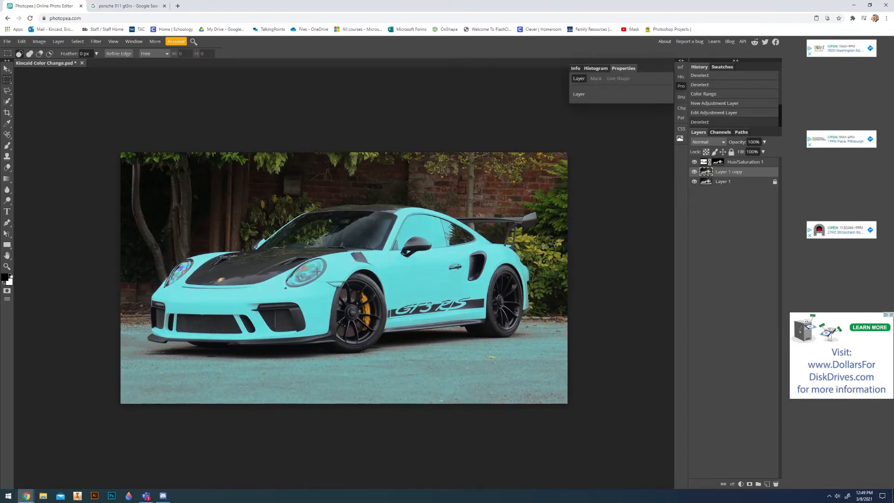
{"action": "left_click", "coordinate": [696, 162]}
{"action": "left_click", "coordinate": [695, 162]}
{"action": "left_click", "coordinate": [695, 162]}
{"action": "left_click", "coordinate": [695, 162]}
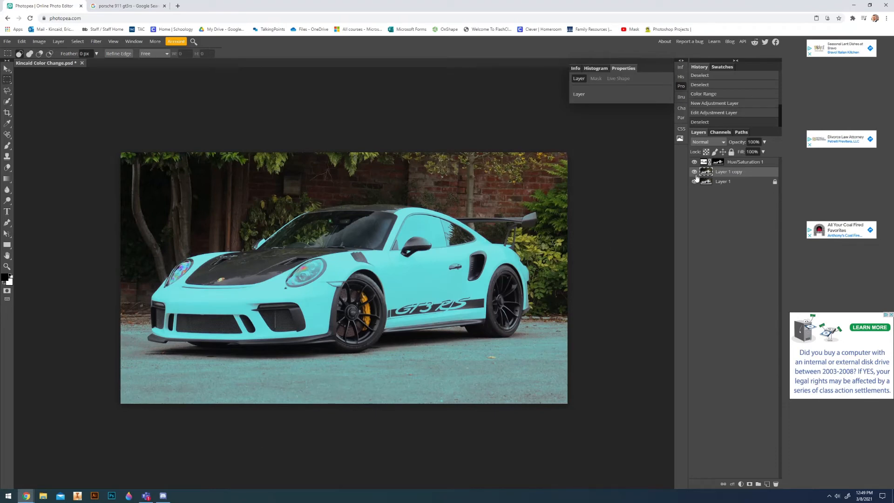
{"action": "left_click", "coordinate": [694, 162]}
{"action": "left_click", "coordinate": [694, 162]}
{"action": "left_click", "coordinate": [695, 162]}
{"action": "left_click", "coordinate": [695, 162]}
{"action": "left_click", "coordinate": [698, 165]}
{"action": "left_click", "coordinate": [697, 165]}
{"action": "left_click", "coordinate": [697, 164]}
{"action": "left_click", "coordinate": [697, 164]}
{"action": "left_click", "coordinate": [698, 165]}
{"action": "left_click", "coordinate": [697, 165]}
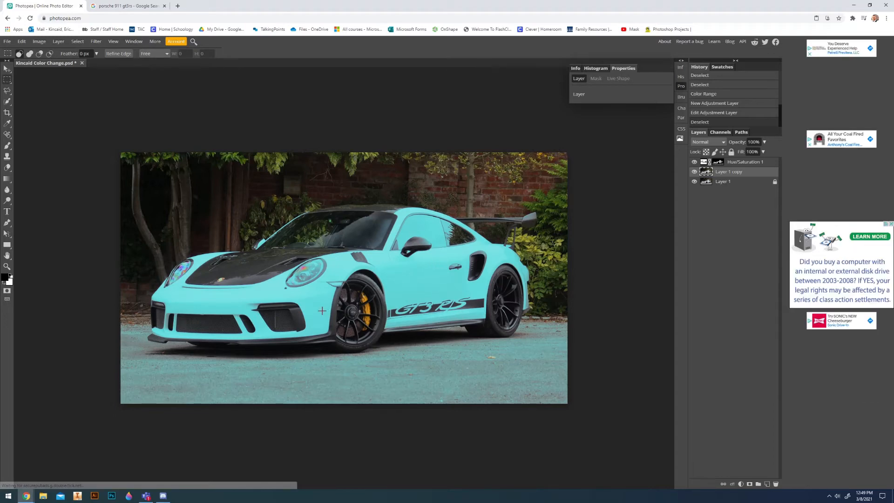
Hide and show Layer 1 copy, and toggle the Hue/Saturation 1 layer again to compare their effect on the photo
{"action": "left_click", "coordinate": [695, 182]}
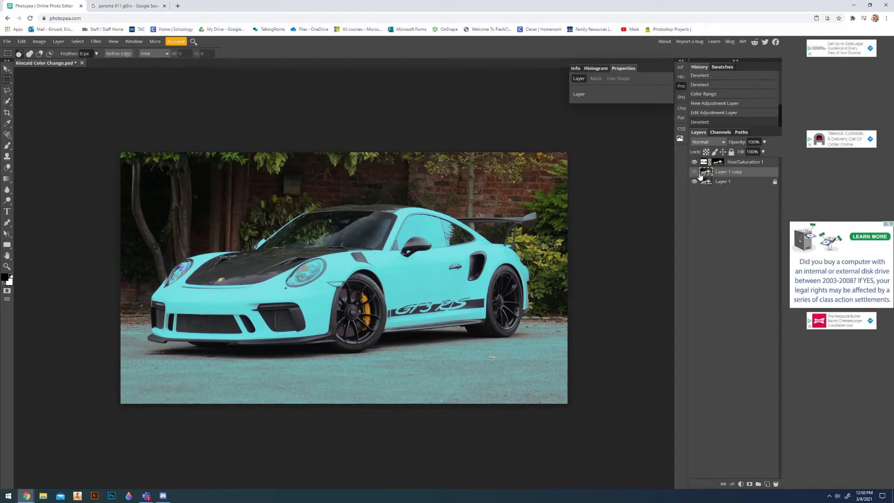
{"action": "left_click", "coordinate": [695, 172]}
{"action": "left_click", "coordinate": [695, 162]}
{"action": "left_click", "coordinate": [695, 162]}
{"action": "left_click", "coordinate": [695, 162]}
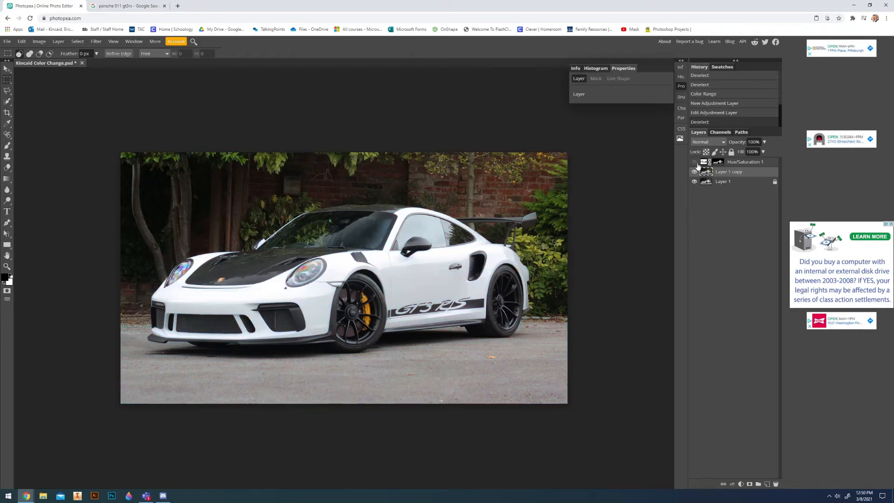
{"action": "left_click", "coordinate": [695, 162]}
{"action": "left_click", "coordinate": [695, 162]}
{"action": "left_click", "coordinate": [695, 162]}
Examine the Hue/Saturation 1 mask in black and white against the coloured photo, and check the selection it defines
{"action": "left_click", "coordinate": [719, 163]}
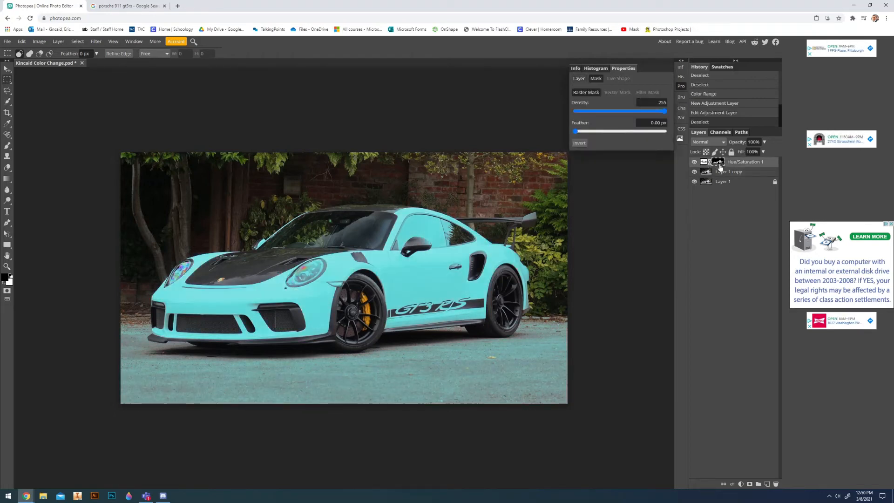
{"action": "left_click", "coordinate": [723, 163], "text": "alt"}
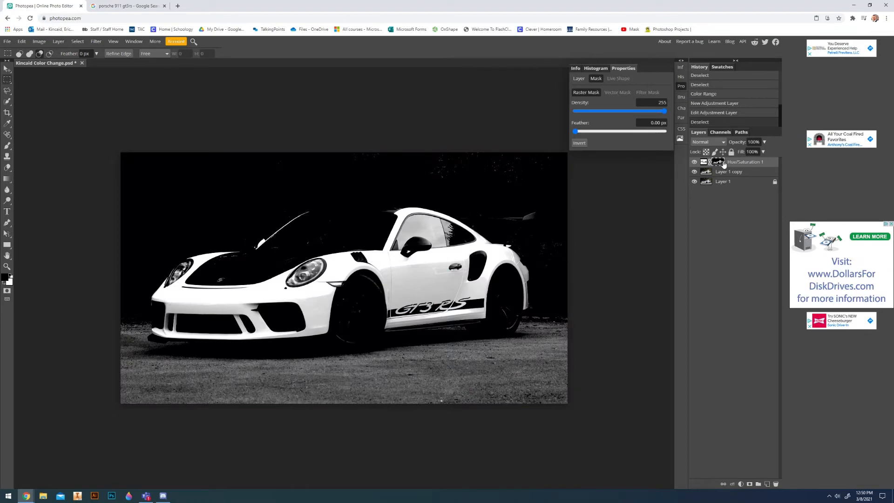
{"action": "left_click", "coordinate": [723, 162], "text": "alt"}
{"action": "left_click", "coordinate": [723, 163], "text": "alt"}
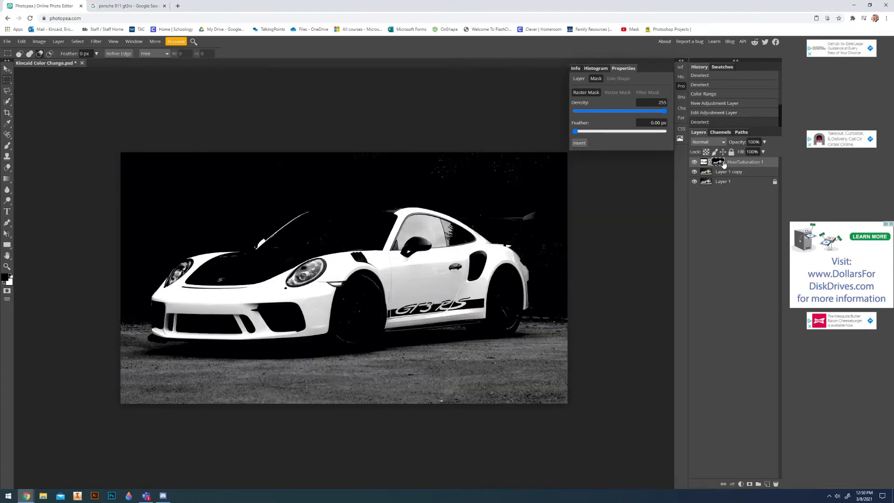
{"action": "left_click", "coordinate": [723, 163], "text": "alt"}
{"action": "left_click", "coordinate": [723, 163], "text": "alt"}
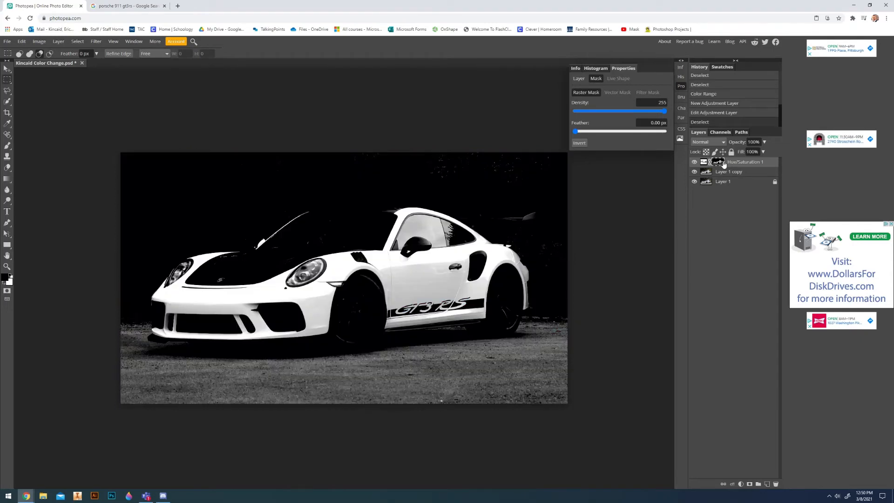
{"action": "left_click", "coordinate": [723, 163], "text": "alt"}
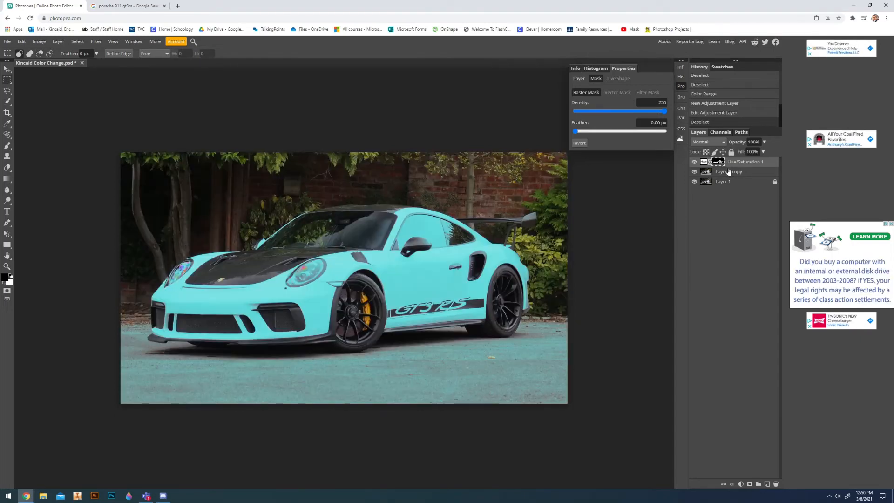
{"action": "left_click", "coordinate": [723, 163], "text": "alt"}
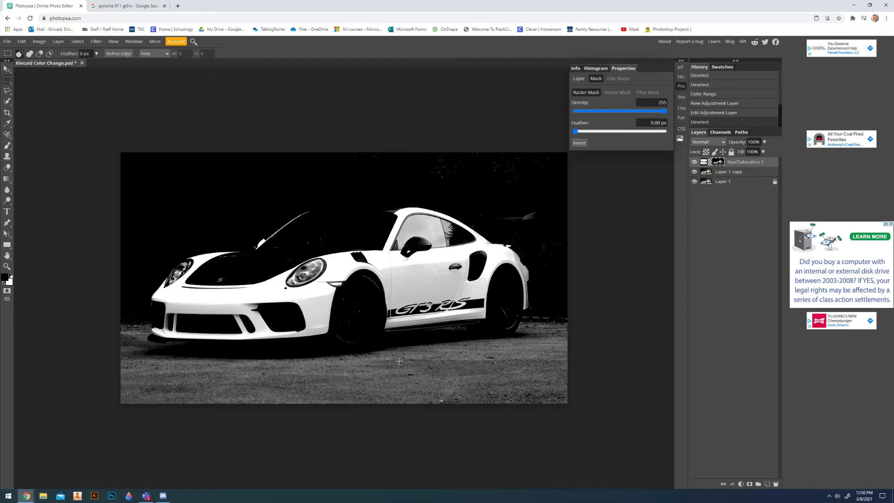
{"action": "left_click", "coordinate": [719, 164], "text": "alt"}
{"action": "left_click", "coordinate": [720, 163], "text": "alt"}
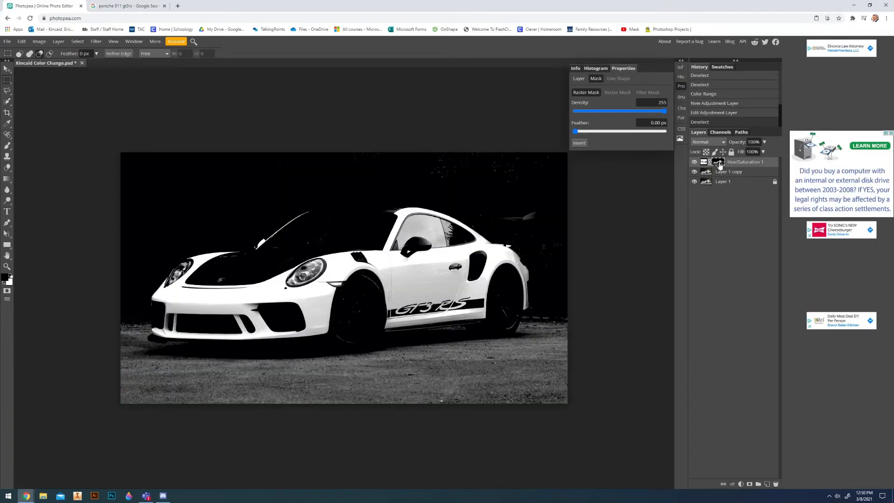
{"action": "left_click", "coordinate": [720, 164], "text": "alt"}
{"action": "left_click", "coordinate": [719, 164], "text": "alt"}
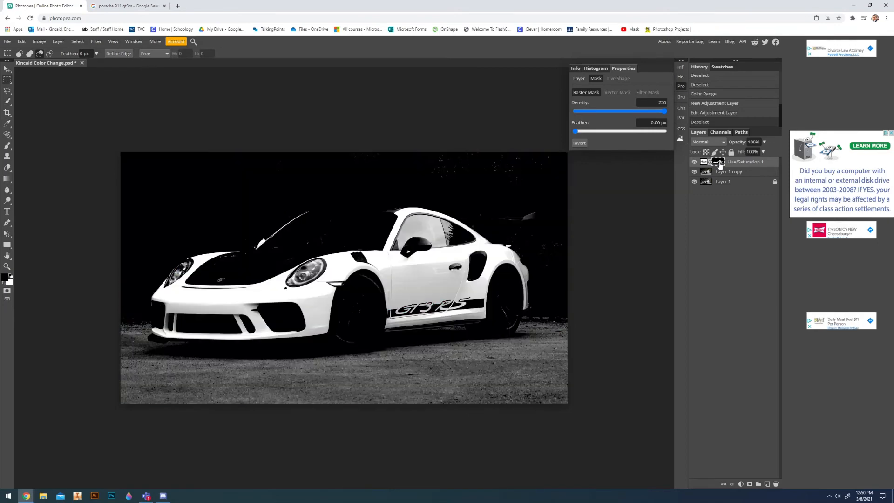
{"action": "left_click", "coordinate": [720, 163], "text": "alt"}
{"action": "left_click", "coordinate": [720, 163], "text": "alt"}
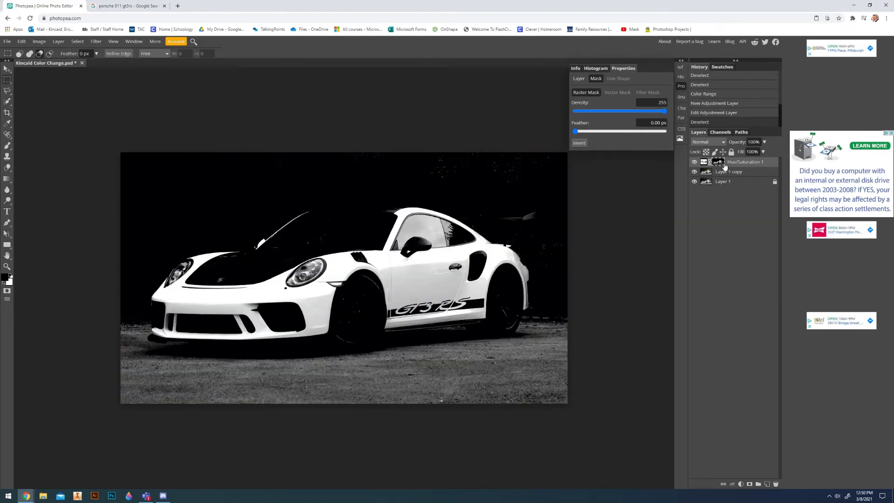
{"action": "left_click", "coordinate": [719, 164], "text": "alt"}
{"action": "left_click", "coordinate": [719, 164], "text": "ctrl"}
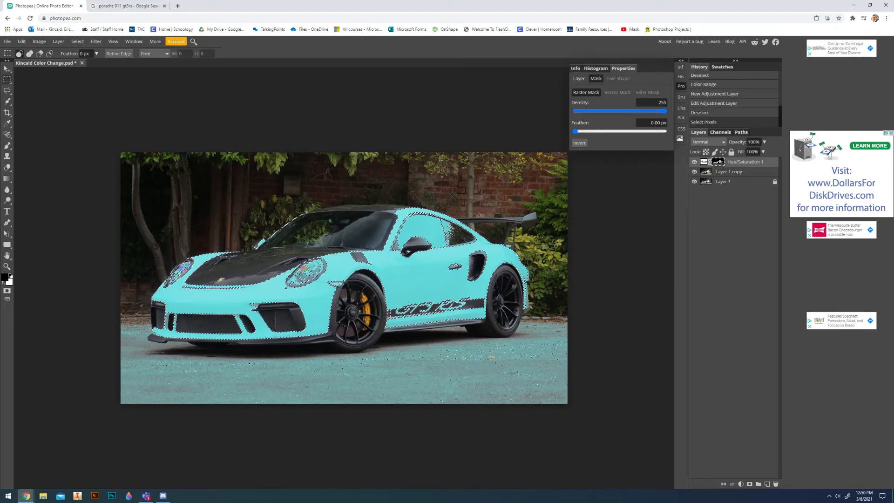
{"action": "key", "text": "ctrl+d"}
On the Hue/Saturation 1 mask, paint the road in front of the car black with a soft 24 px brush at 0% hardness
{"action": "left_click", "coordinate": [719, 164], "text": "alt"}
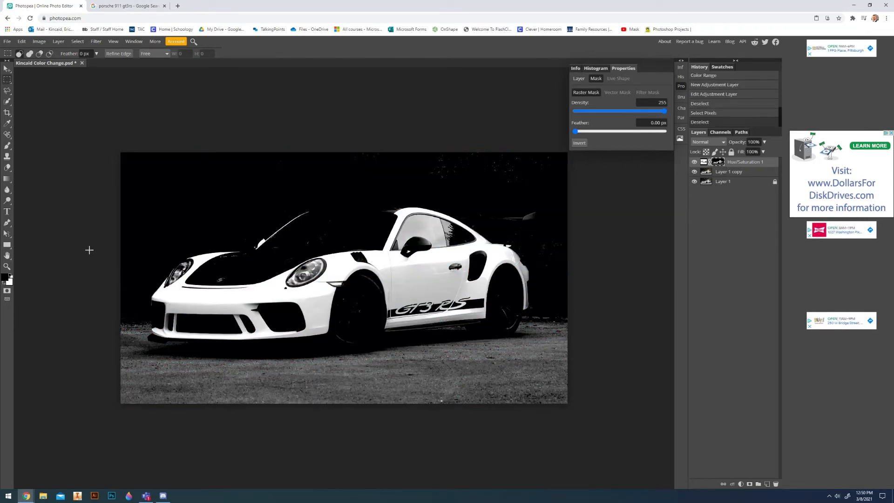
{"action": "left_click", "coordinate": [7, 147]}
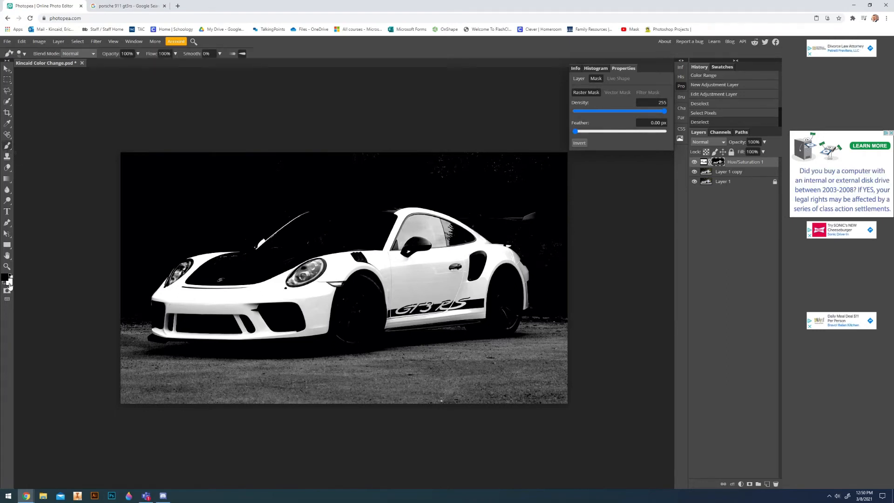
{"action": "left_click", "coordinate": [24, 54]}
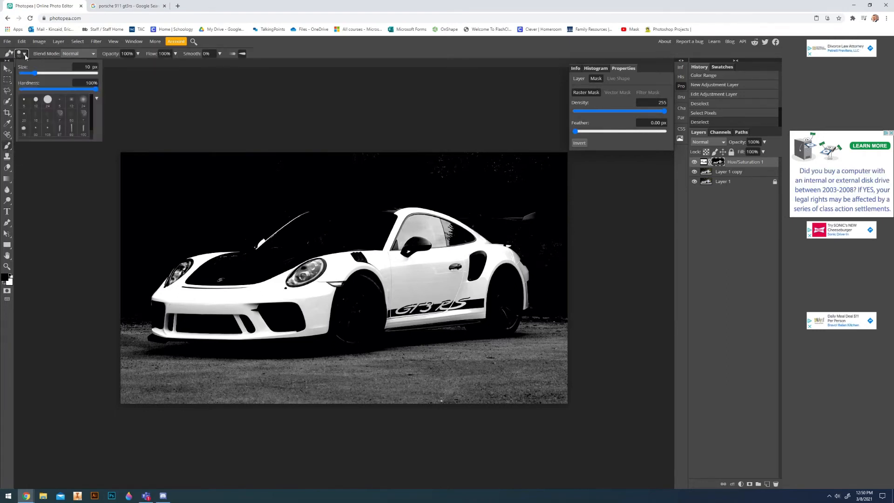
{"action": "left_click", "coordinate": [84, 100]}
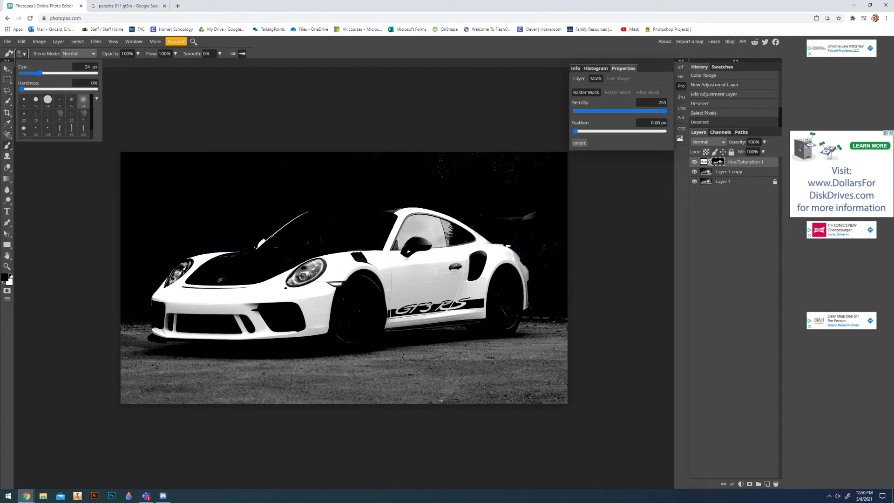
{"action": "mouse_move", "coordinate": [135, 361]}
{"action": "left_mouse_down"}
{"action": "mouse_move", "coordinate": [177, 378]}
{"action": "mouse_move", "coordinate": [221, 380]}
{"action": "mouse_move", "coordinate": [240, 400]}
{"action": "mouse_move", "coordinate": [136, 390]}
{"action": "left_mouse_up"}
{"action": "mouse_move", "coordinate": [197, 387]}
{"action": "left_mouse_down"}
{"action": "mouse_move", "coordinate": [219, 380]}
{"action": "mouse_move", "coordinate": [125, 369]}
{"action": "mouse_move", "coordinate": [240, 368]}
{"action": "mouse_move", "coordinate": [265, 360]}
{"action": "mouse_move", "coordinate": [396, 366]}
{"action": "mouse_move", "coordinate": [225, 378]}
{"action": "mouse_move", "coordinate": [269, 369]}
{"action": "mouse_move", "coordinate": [563, 400]}
{"action": "left_mouse_up"}
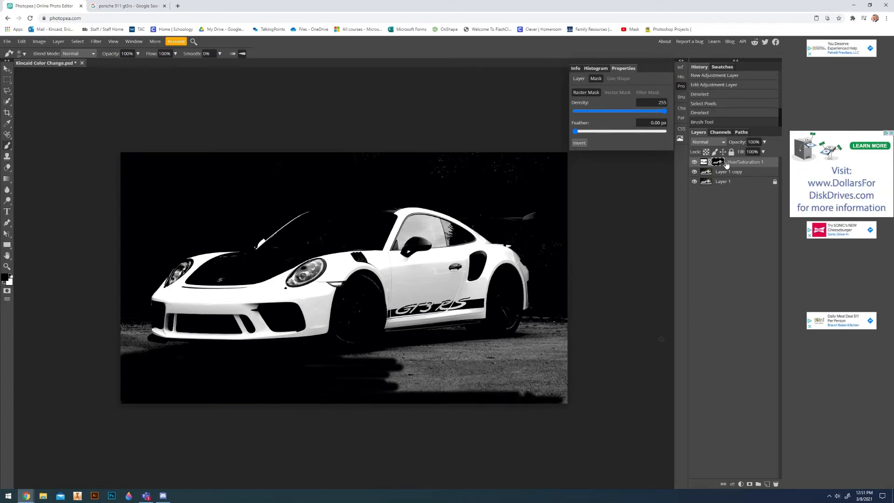
Check the road against the coloured photo and paint the remaining road, rear-wheel area and background specks black on the mask
{"action": "left_click", "coordinate": [724, 163], "text": "alt"}
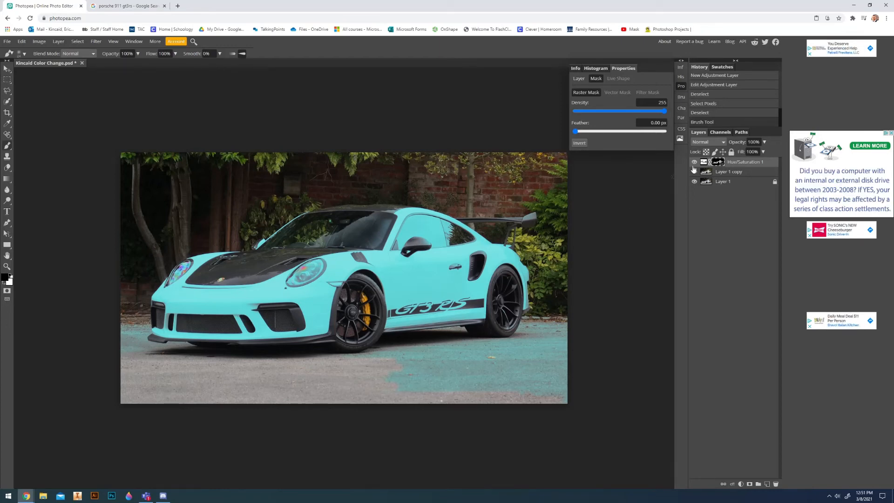
{"action": "left_click", "coordinate": [720, 163], "text": "alt"}
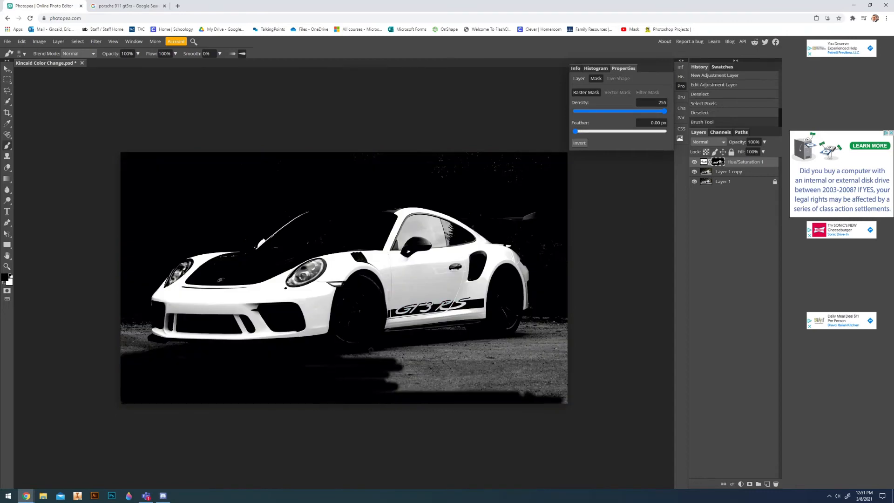
{"action": "mouse_move", "coordinate": [355, 354]}
{"action": "left_mouse_down"}
{"action": "mouse_move", "coordinate": [506, 351]}
{"action": "mouse_move", "coordinate": [483, 334]}
{"action": "mouse_move", "coordinate": [485, 343]}
{"action": "mouse_move", "coordinate": [344, 388]}
{"action": "mouse_move", "coordinate": [529, 341]}
{"action": "mouse_move", "coordinate": [508, 363]}
{"action": "mouse_move", "coordinate": [391, 390]}
{"action": "mouse_move", "coordinate": [415, 400]}
{"action": "mouse_move", "coordinate": [471, 391]}
{"action": "mouse_move", "coordinate": [613, 394]}
{"action": "left_mouse_up"}
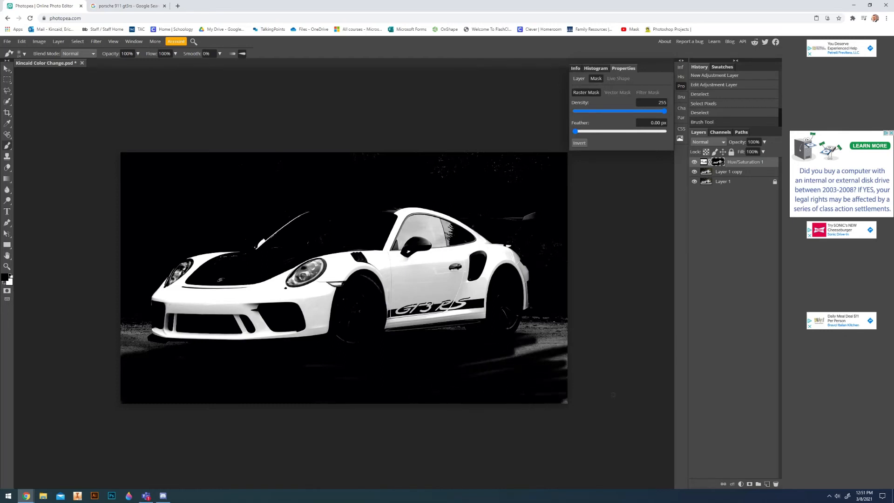
{"action": "mouse_move", "coordinate": [502, 377]}
{"action": "left_mouse_down"}
{"action": "mouse_move", "coordinate": [564, 355]}
{"action": "mouse_move", "coordinate": [611, 360]}
{"action": "mouse_move", "coordinate": [571, 345]}
{"action": "mouse_move", "coordinate": [578, 341]}
{"action": "mouse_move", "coordinate": [502, 342]}
{"action": "left_mouse_up"}
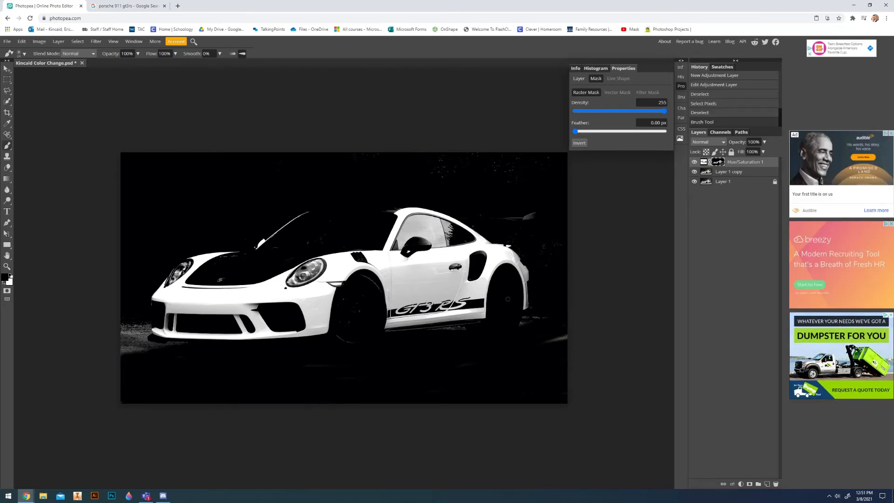
{"action": "mouse_move", "coordinate": [507, 299]}
{"action": "left_mouse_down"}
{"action": "mouse_move", "coordinate": [464, 333]}
{"action": "mouse_move", "coordinate": [442, 330]}
{"action": "left_mouse_up"}
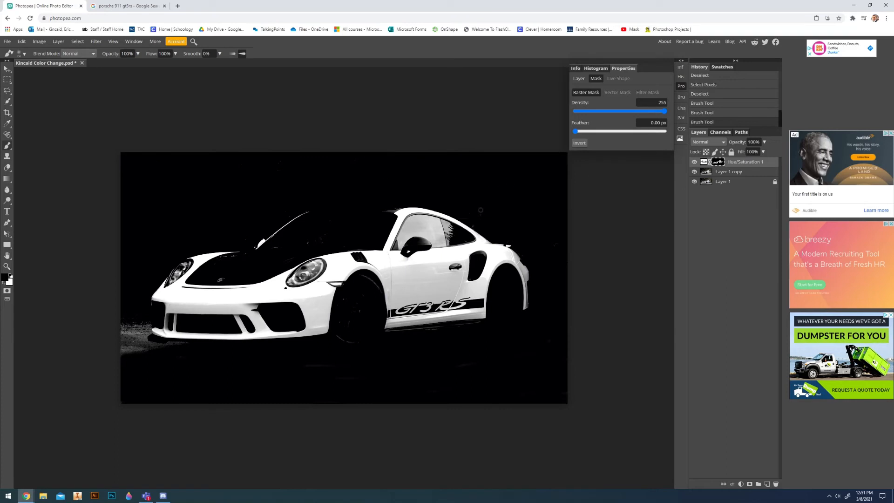
{"action": "mouse_move", "coordinate": [552, 240]}
{"action": "left_mouse_down"}
{"action": "mouse_move", "coordinate": [211, 184]}
{"action": "mouse_move", "coordinate": [210, 163]}
{"action": "mouse_move", "coordinate": [280, 163]}
{"action": "mouse_move", "coordinate": [289, 213]}
{"action": "mouse_move", "coordinate": [243, 219]}
{"action": "left_mouse_up"}
Enlarge the brush and paint the headlight beside the near front wheel black on the mask
{"action": "scroll", "coordinate": [313, 292], "scroll_direction": "up", "scroll_amount": 8}
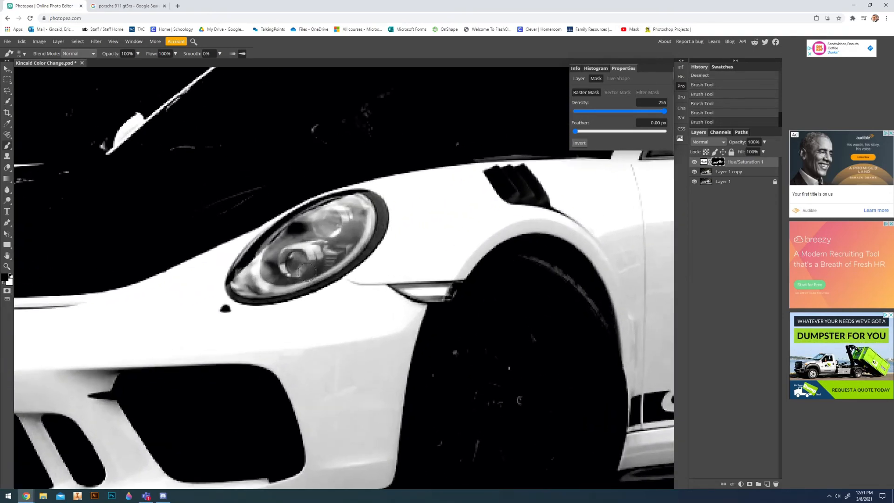
{"action": "left_click_drag", "start_coordinate": [324, 221], "coordinate": [349, 270]}
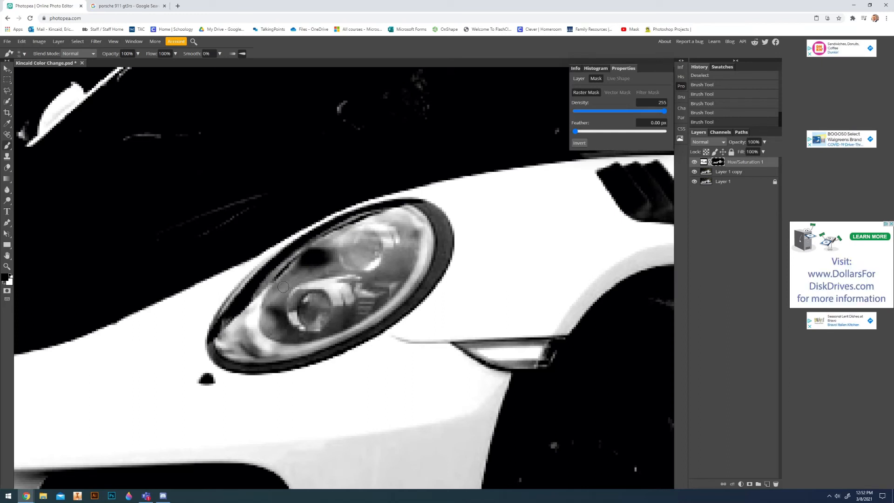
{"action": "key", "text": "bracketright"}
{"action": "key", "text": "bracketright"}
{"action": "left_click", "coordinate": [325, 284]}
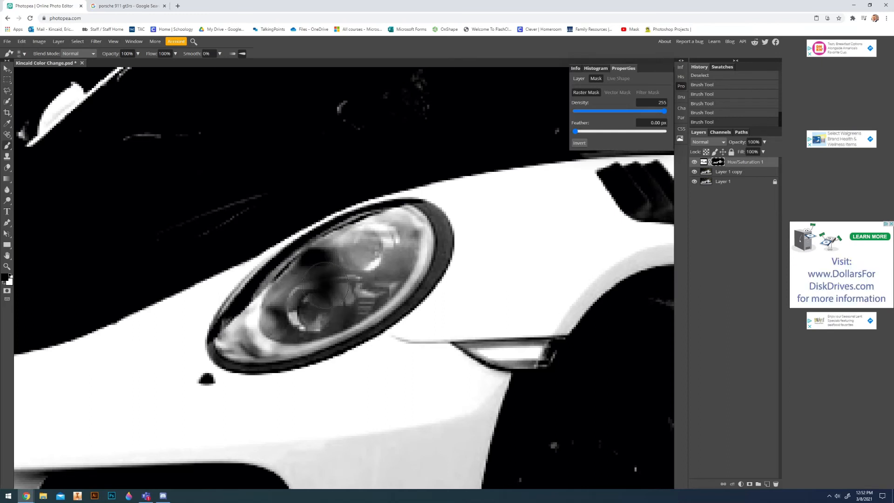
{"action": "mouse_move", "coordinate": [315, 288]}
{"action": "left_mouse_down"}
{"action": "mouse_move", "coordinate": [237, 335]}
{"action": "mouse_move", "coordinate": [271, 291]}
{"action": "mouse_move", "coordinate": [345, 239]}
{"action": "mouse_move", "coordinate": [418, 220]}
{"action": "mouse_move", "coordinate": [425, 248]}
{"action": "mouse_move", "coordinate": [416, 265]}
{"action": "mouse_move", "coordinate": [423, 257]}
{"action": "mouse_move", "coordinate": [380, 306]}
{"action": "mouse_move", "coordinate": [318, 333]}
{"action": "mouse_move", "coordinate": [225, 342]}
{"action": "mouse_move", "coordinate": [257, 353]}
{"action": "mouse_move", "coordinate": [332, 335]}
{"action": "mouse_move", "coordinate": [401, 271]}
{"action": "mouse_move", "coordinate": [396, 236]}
{"action": "mouse_move", "coordinate": [364, 285]}
{"action": "mouse_move", "coordinate": [302, 274]}
{"action": "mouse_move", "coordinate": [311, 262]}
{"action": "mouse_move", "coordinate": [394, 233]}
{"action": "left_mouse_up"}
Finish blacking out the near headlight on the Hue/Saturation 1 mask and paint the far headlight black too
{"action": "scroll", "coordinate": [335, 261], "scroll_direction": "down", "scroll_amount": 3}
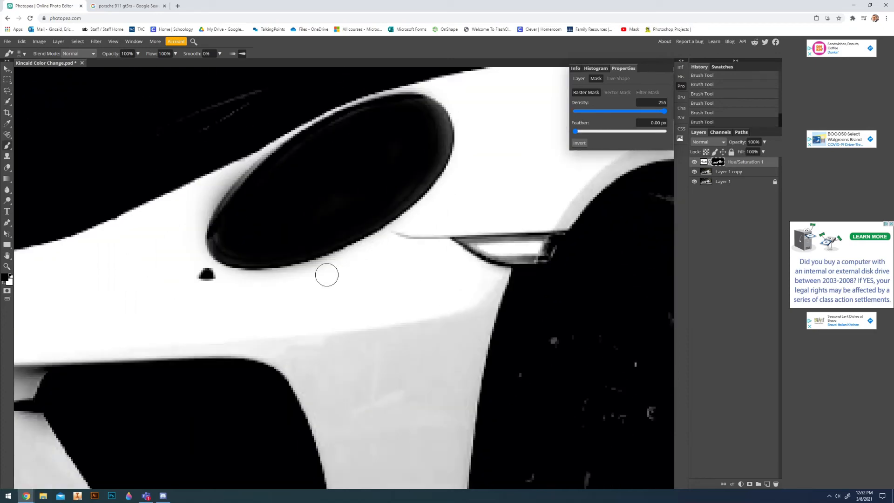
{"action": "scroll", "coordinate": [259, 257], "scroll_direction": "down", "scroll_amount": 2}
{"action": "scroll", "coordinate": [256, 251], "scroll_direction": "down", "scroll_amount": 3}
{"action": "scroll", "coordinate": [245, 265], "scroll_direction": "up", "scroll_amount": 8}
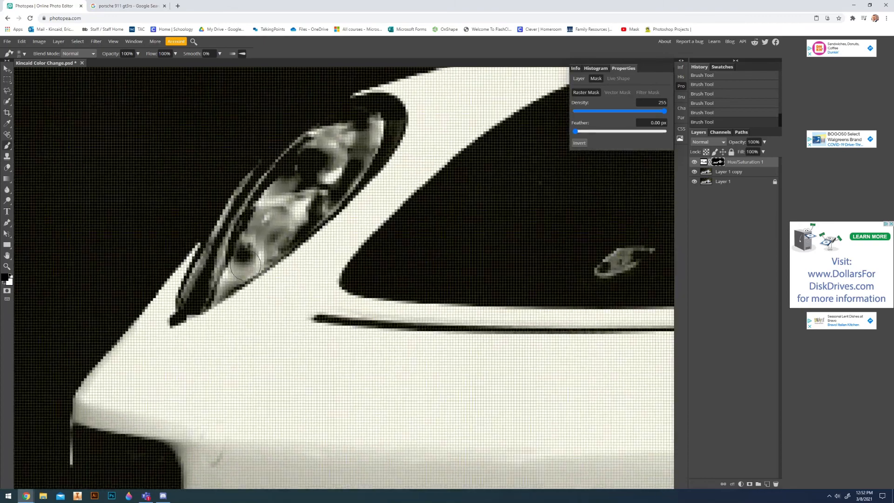
{"action": "mouse_move", "coordinate": [233, 264]}
{"action": "left_mouse_down"}
{"action": "mouse_move", "coordinate": [237, 245]}
{"action": "mouse_move", "coordinate": [206, 281]}
{"action": "mouse_move", "coordinate": [210, 291]}
{"action": "mouse_move", "coordinate": [221, 239]}
{"action": "mouse_move", "coordinate": [262, 198]}
{"action": "mouse_move", "coordinate": [316, 165]}
{"action": "mouse_move", "coordinate": [335, 165]}
{"action": "mouse_move", "coordinate": [296, 215]}
{"action": "mouse_move", "coordinate": [230, 271]}
{"action": "mouse_move", "coordinate": [272, 185]}
{"action": "mouse_move", "coordinate": [297, 172]}
{"action": "left_mouse_up"}
{"action": "scroll", "coordinate": [205, 286], "scroll_direction": "down", "scroll_amount": 3}
{"action": "mouse_move", "coordinate": [246, 211]}
{"action": "left_mouse_down"}
{"action": "mouse_move", "coordinate": [198, 286]}
{"action": "mouse_move", "coordinate": [278, 233]}
{"action": "mouse_move", "coordinate": [313, 186]}
{"action": "left_mouse_up"}
{"action": "key", "text": "ctrl+0"}
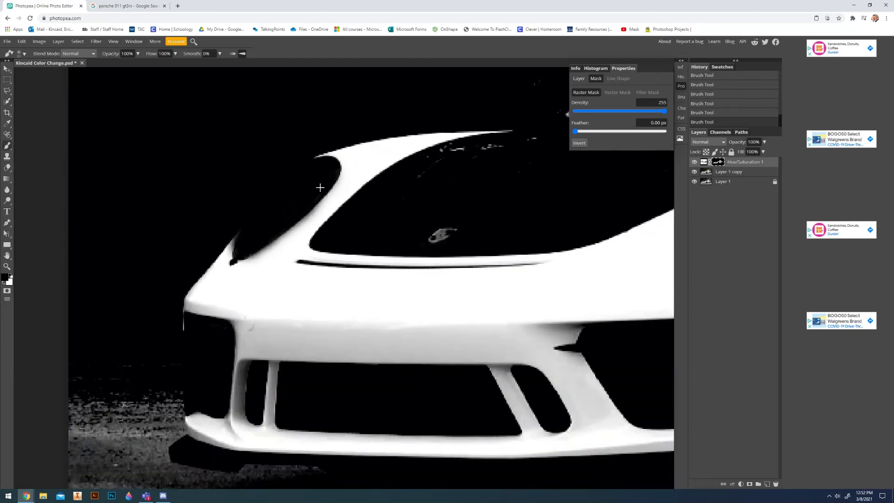
Paint the side windows and the upper part of the door mirror black on the mask, keeping the roof and pillars white
{"action": "scroll", "coordinate": [436, 230], "scroll_direction": "up", "scroll_amount": 5}
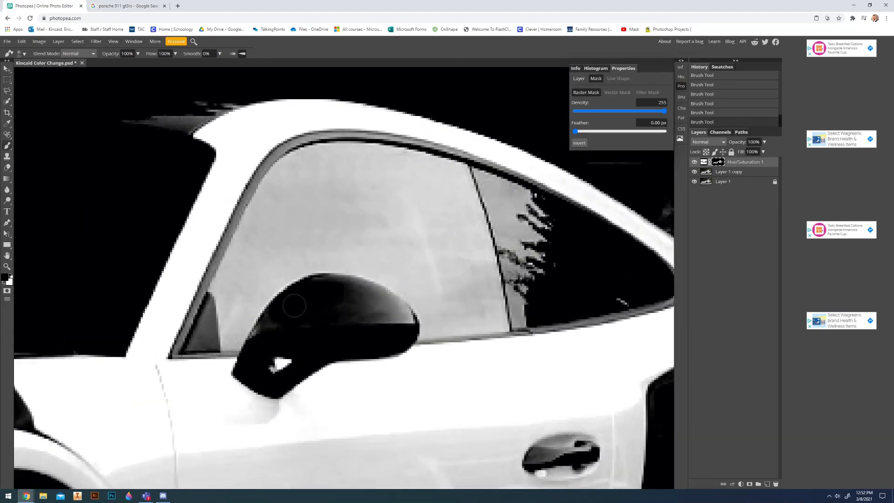
{"action": "mouse_move", "coordinate": [236, 337]}
{"action": "left_mouse_down"}
{"action": "mouse_move", "coordinate": [323, 269]}
{"action": "mouse_move", "coordinate": [391, 286]}
{"action": "mouse_move", "coordinate": [413, 317]}
{"action": "mouse_move", "coordinate": [346, 313]}
{"action": "mouse_move", "coordinate": [358, 291]}
{"action": "mouse_move", "coordinate": [445, 320]}
{"action": "mouse_move", "coordinate": [429, 331]}
{"action": "mouse_move", "coordinate": [500, 323]}
{"action": "mouse_move", "coordinate": [465, 183]}
{"action": "mouse_move", "coordinate": [452, 171]}
{"action": "mouse_move", "coordinate": [329, 157]}
{"action": "mouse_move", "coordinate": [293, 166]}
{"action": "mouse_move", "coordinate": [226, 311]}
{"action": "mouse_move", "coordinate": [244, 246]}
{"action": "mouse_move", "coordinate": [279, 176]}
{"action": "mouse_move", "coordinate": [208, 341]}
{"action": "mouse_move", "coordinate": [204, 327]}
{"action": "mouse_move", "coordinate": [301, 252]}
{"action": "mouse_move", "coordinate": [273, 289]}
{"action": "mouse_move", "coordinate": [307, 190]}
{"action": "mouse_move", "coordinate": [380, 181]}
{"action": "mouse_move", "coordinate": [338, 177]}
{"action": "mouse_move", "coordinate": [439, 190]}
{"action": "mouse_move", "coordinate": [417, 179]}
{"action": "mouse_move", "coordinate": [399, 211]}
{"action": "mouse_move", "coordinate": [356, 212]}
{"action": "mouse_move", "coordinate": [377, 215]}
{"action": "mouse_move", "coordinate": [365, 244]}
{"action": "mouse_move", "coordinate": [427, 219]}
{"action": "mouse_move", "coordinate": [422, 238]}
{"action": "mouse_move", "coordinate": [331, 262]}
{"action": "mouse_move", "coordinate": [387, 261]}
{"action": "mouse_move", "coordinate": [446, 236]}
{"action": "mouse_move", "coordinate": [479, 247]}
{"action": "mouse_move", "coordinate": [460, 261]}
{"action": "mouse_move", "coordinate": [392, 269]}
{"action": "mouse_move", "coordinate": [454, 306]}
{"action": "mouse_move", "coordinate": [477, 304]}
{"action": "mouse_move", "coordinate": [471, 254]}
{"action": "mouse_move", "coordinate": [501, 298]}
{"action": "mouse_move", "coordinate": [533, 313]}
{"action": "mouse_move", "coordinate": [506, 262]}
{"action": "mouse_move", "coordinate": [560, 244]}
{"action": "mouse_move", "coordinate": [535, 216]}
{"action": "mouse_move", "coordinate": [471, 193]}
{"action": "mouse_move", "coordinate": [467, 184]}
{"action": "mouse_move", "coordinate": [512, 179]}
{"action": "mouse_move", "coordinate": [625, 285]}
{"action": "left_mouse_up"}
{"action": "scroll", "coordinate": [593, 299], "scroll_direction": "down", "scroll_amount": 6}
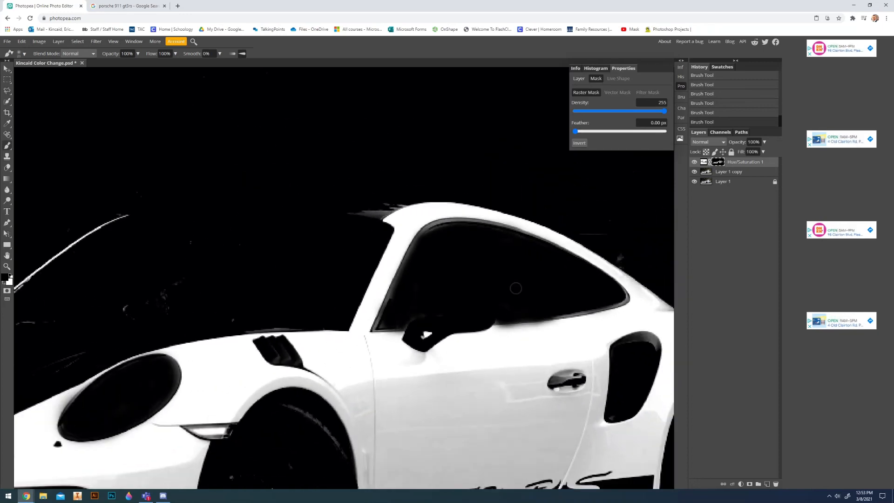
{"action": "scroll", "coordinate": [474, 289], "scroll_direction": "down", "scroll_amount": 3}
{"action": "scroll", "coordinate": [367, 294], "scroll_direction": "up", "scroll_amount": 2}
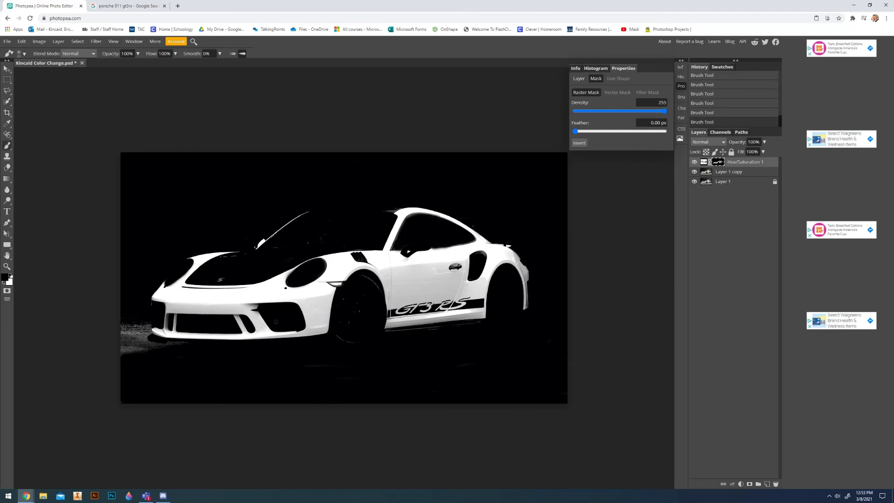
Check the mask against the coloured photo, paint the grey road patch beside the far front bumper corner black, and show the coloured photo again
{"action": "left_click", "coordinate": [719, 162], "text": "alt"}
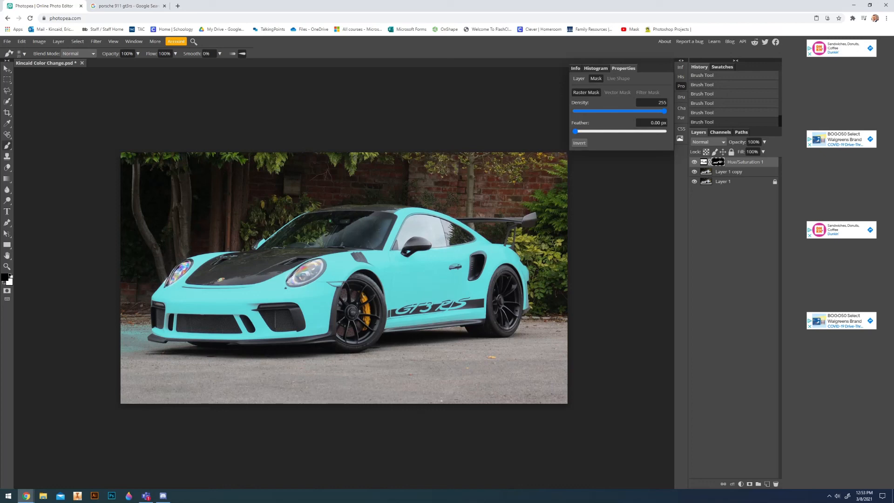
{"action": "left_click", "coordinate": [718, 165], "text": "alt"}
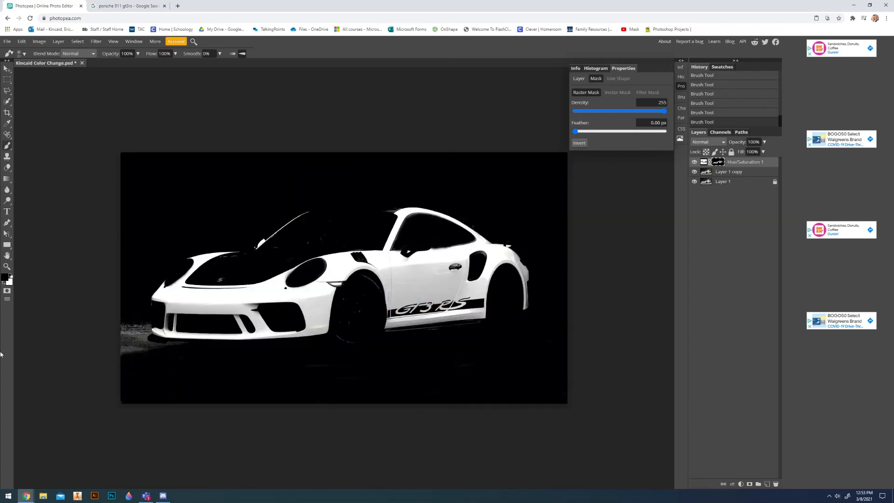
{"action": "scroll", "coordinate": [459, 353], "scroll_direction": "up", "scroll_amount": 5}
{"action": "mouse_move", "coordinate": [601, 356]}
{"action": "left_mouse_down"}
{"action": "mouse_move", "coordinate": [485, 366]}
{"action": "mouse_move", "coordinate": [362, 405]}
{"action": "mouse_move", "coordinate": [423, 408]}
{"action": "mouse_move", "coordinate": [407, 251]}
{"action": "mouse_move", "coordinate": [419, 250]}
{"action": "mouse_move", "coordinate": [430, 277]}
{"action": "mouse_move", "coordinate": [451, 243]}
{"action": "mouse_move", "coordinate": [479, 345]}
{"action": "mouse_move", "coordinate": [490, 298]}
{"action": "left_mouse_up"}
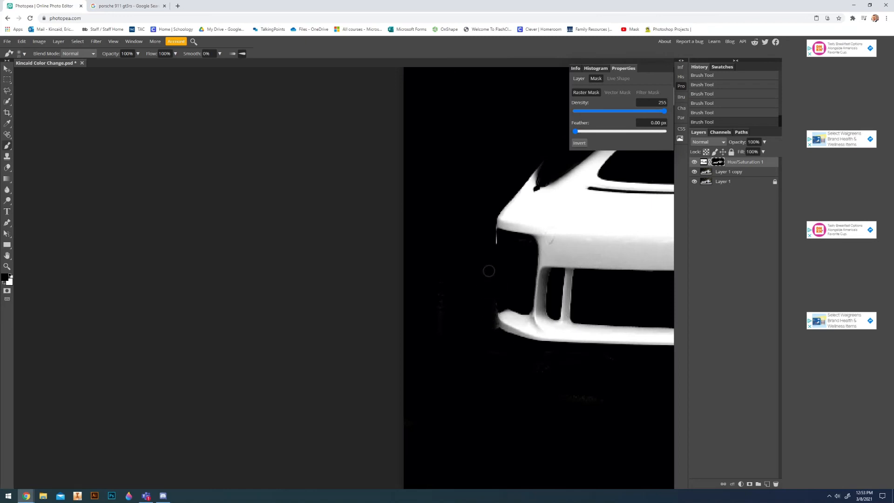
{"action": "key", "text": "ctrl+0"}
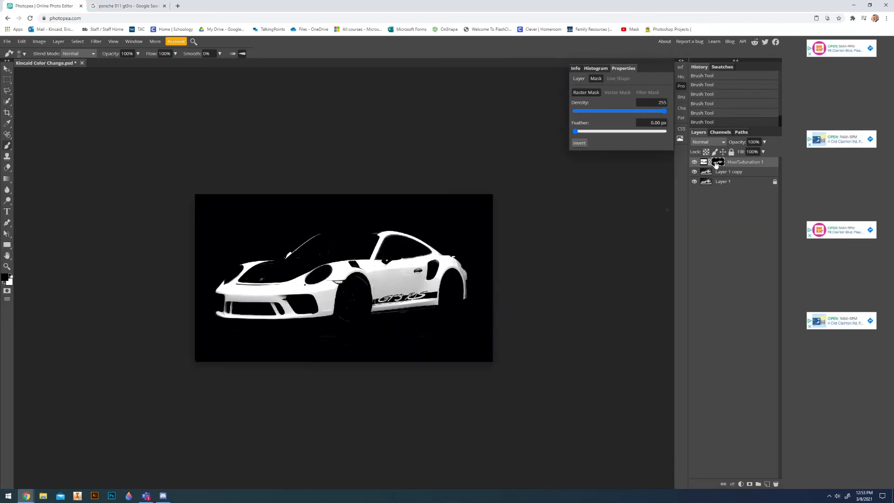
{"action": "left_click", "coordinate": [725, 163], "text": "alt"}
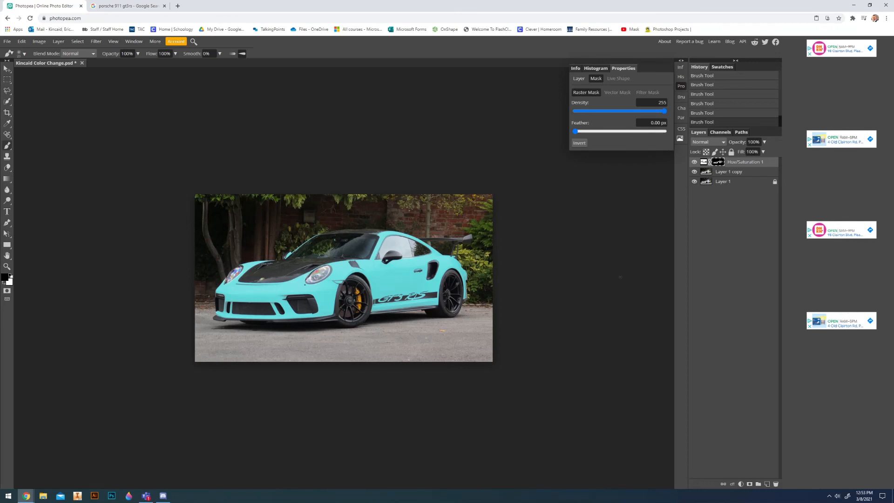